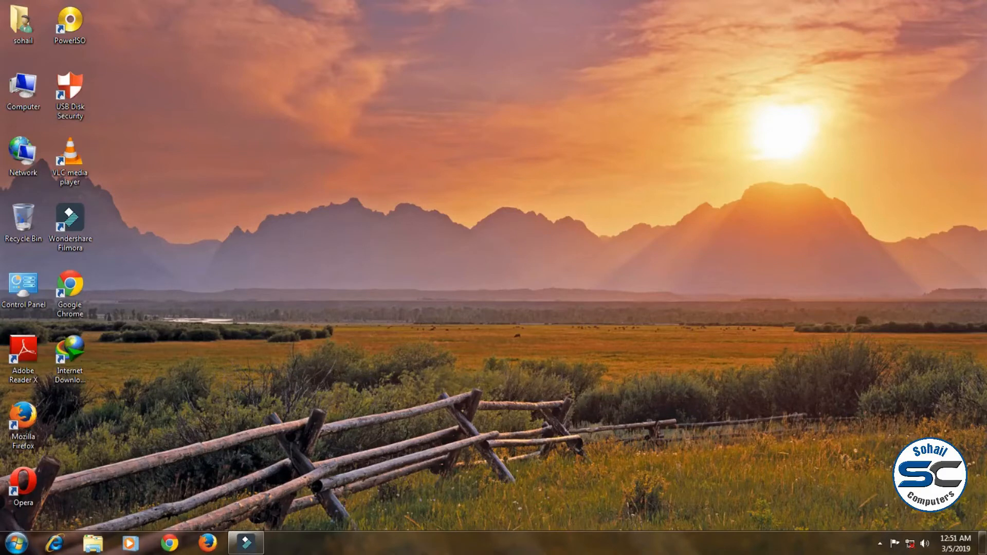
# - Switch to Wondershare Filmora and import the "Green screen subscribe lowerthird fottage" MP4 video from the New folder directory
pyautogui.click(256, 544)
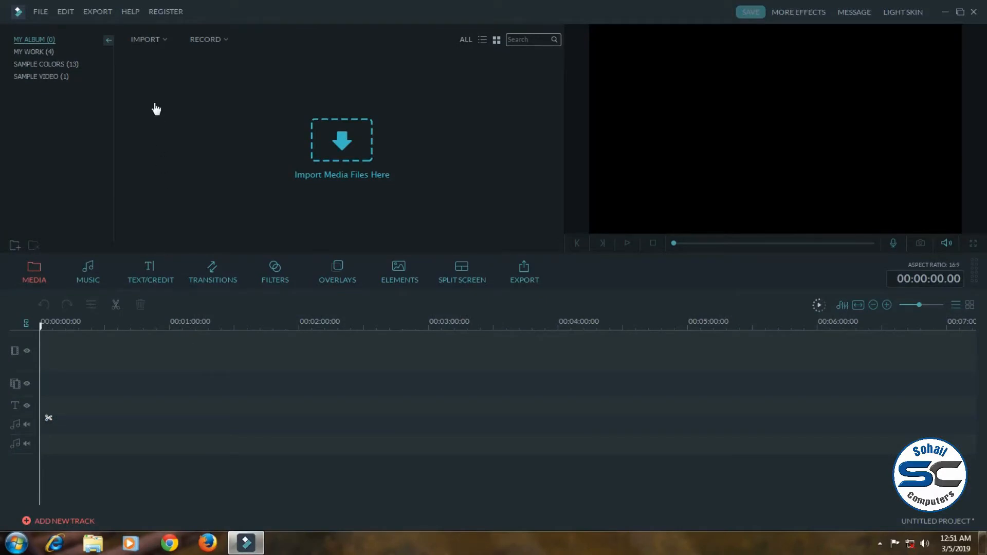
pyautogui.click(151, 39)
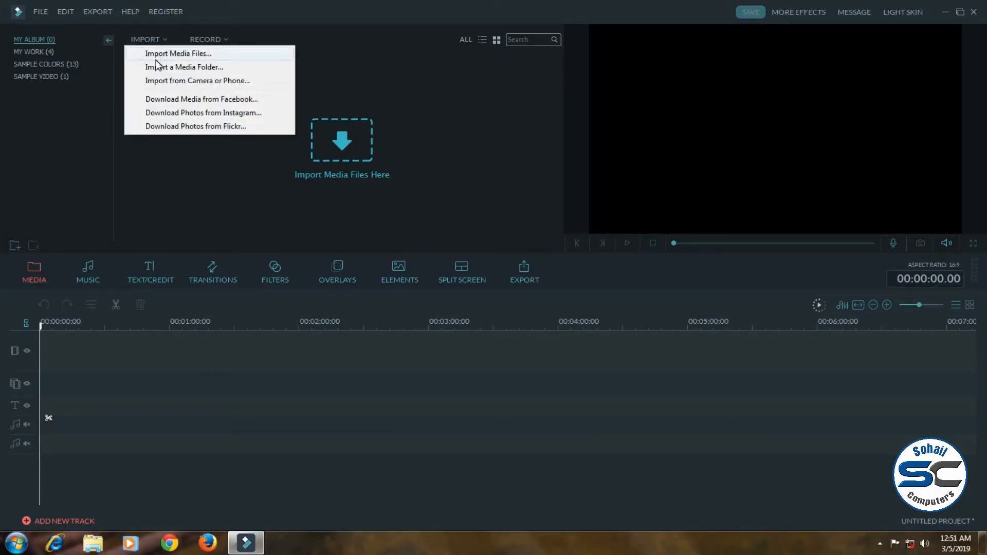
pyautogui.click(187, 57)
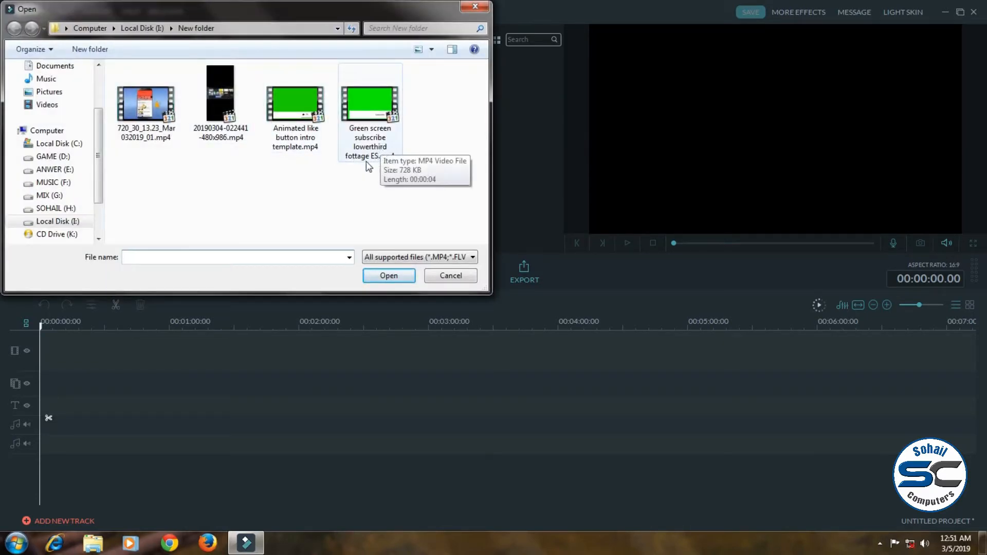
pyautogui.doubleClick(370, 111)
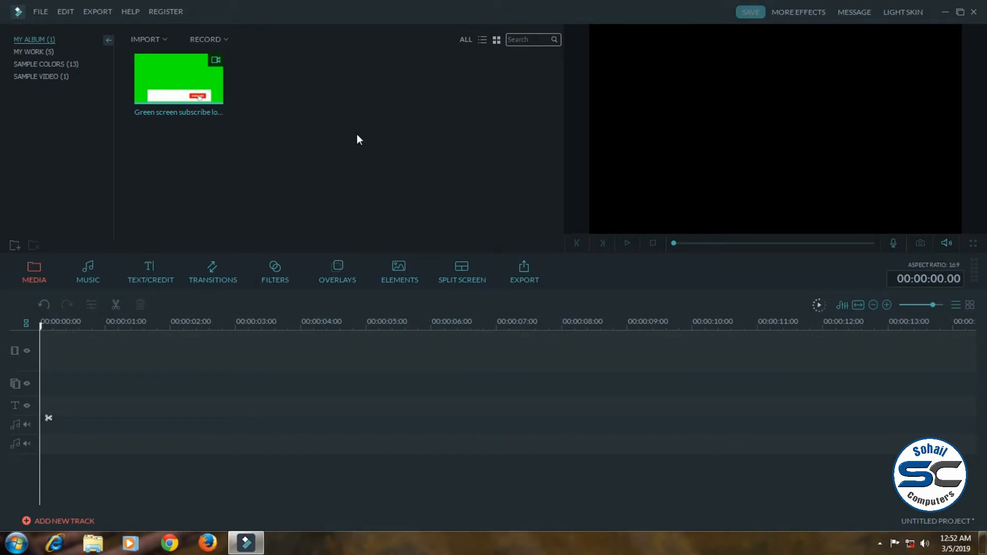
# - Place the imported green screen subscribe clip at the start of the main video track
pyautogui.click(177, 80)
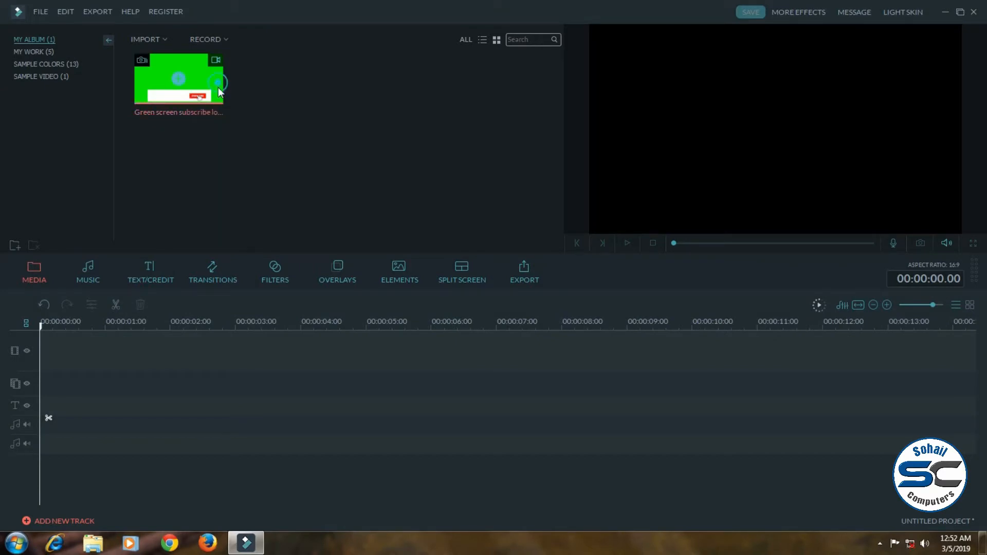
pyautogui.moveTo(220, 201); pyautogui.dragTo(204, 356)
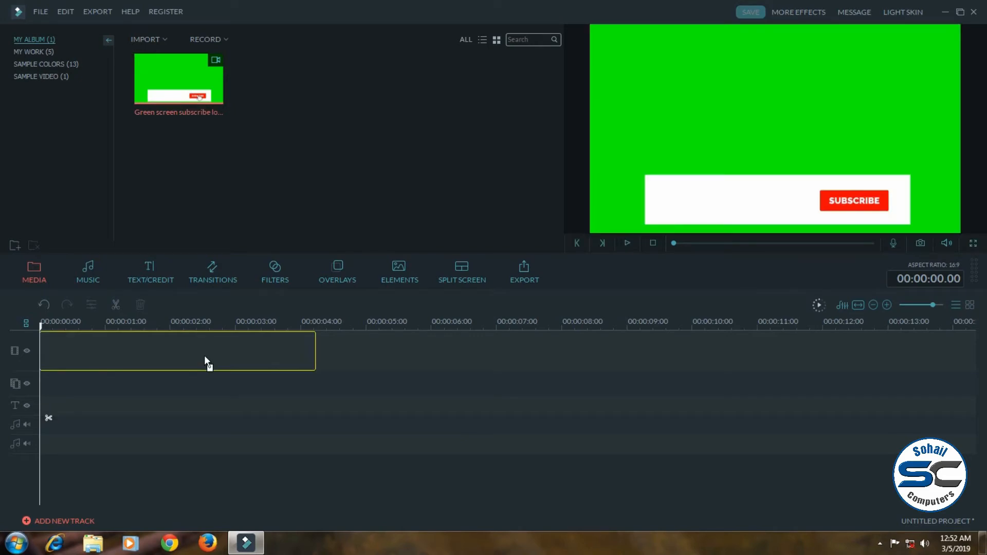
pyautogui.moveTo(205, 355); pyautogui.dragTo(205, 357)
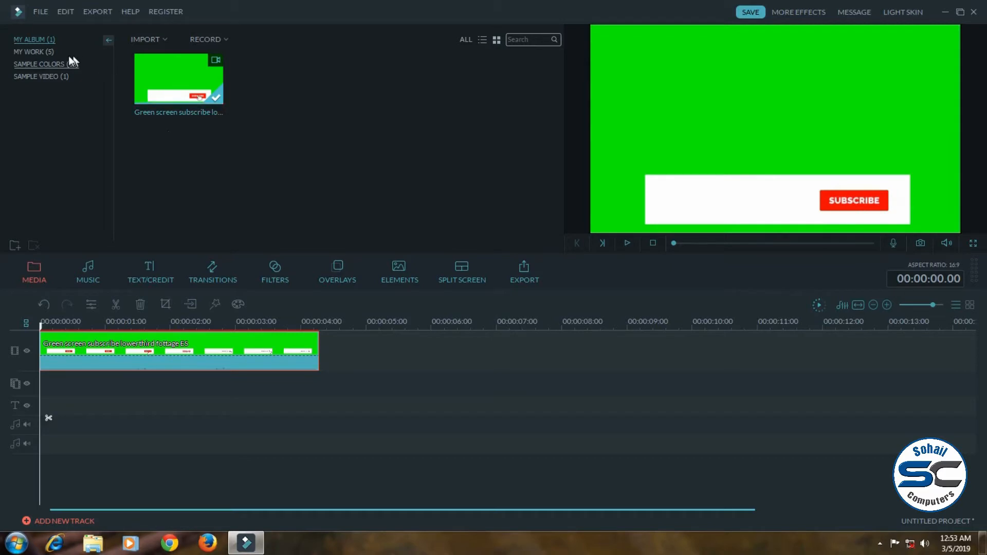
# - Add the "Youtube size" logo from My Work to the overlay track and shrink it to fit the white bar's left end
pyautogui.click(41, 52)
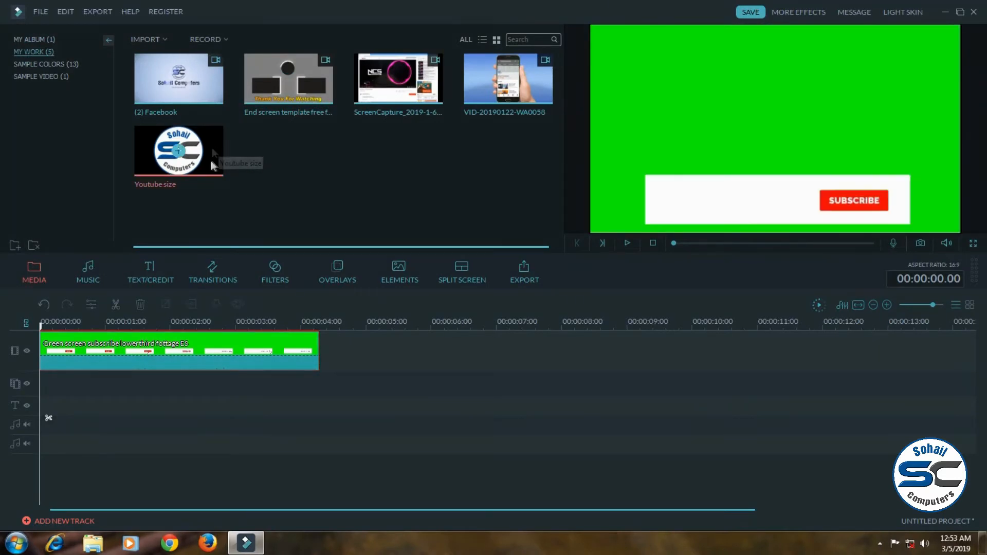
pyautogui.moveTo(209, 158); pyautogui.dragTo(44, 381)
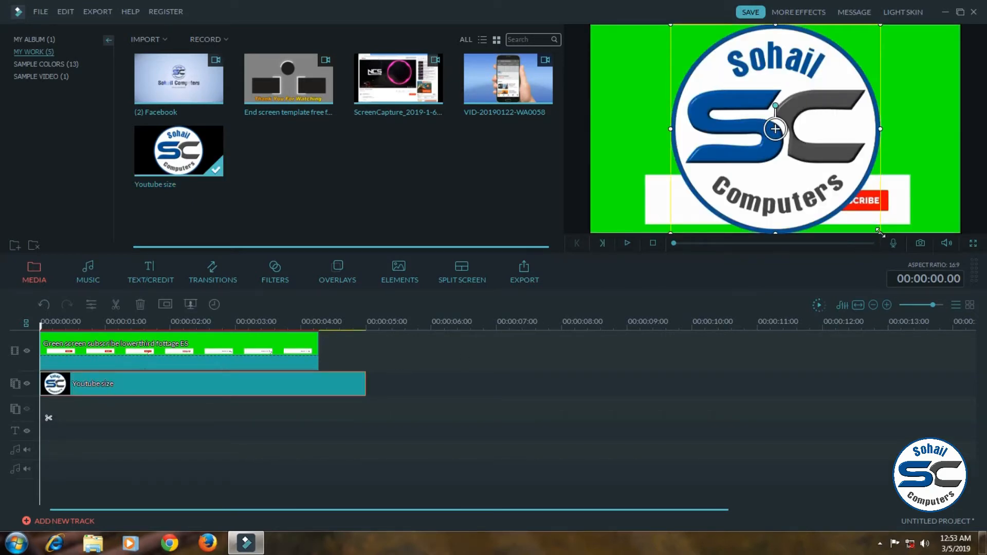
pyautogui.moveTo(879, 235); pyautogui.dragTo(669, 200)
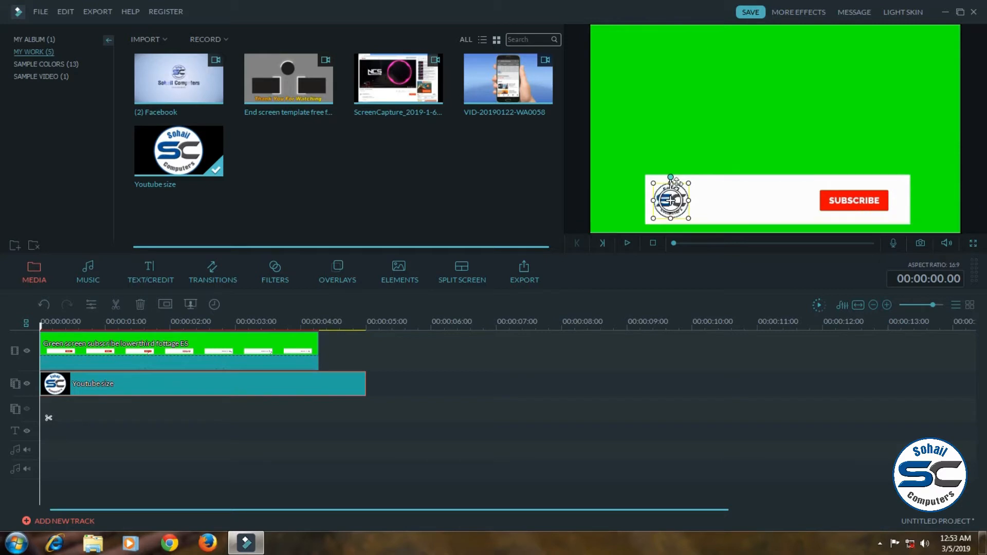
pyautogui.moveTo(692, 183); pyautogui.dragTo(671, 198)
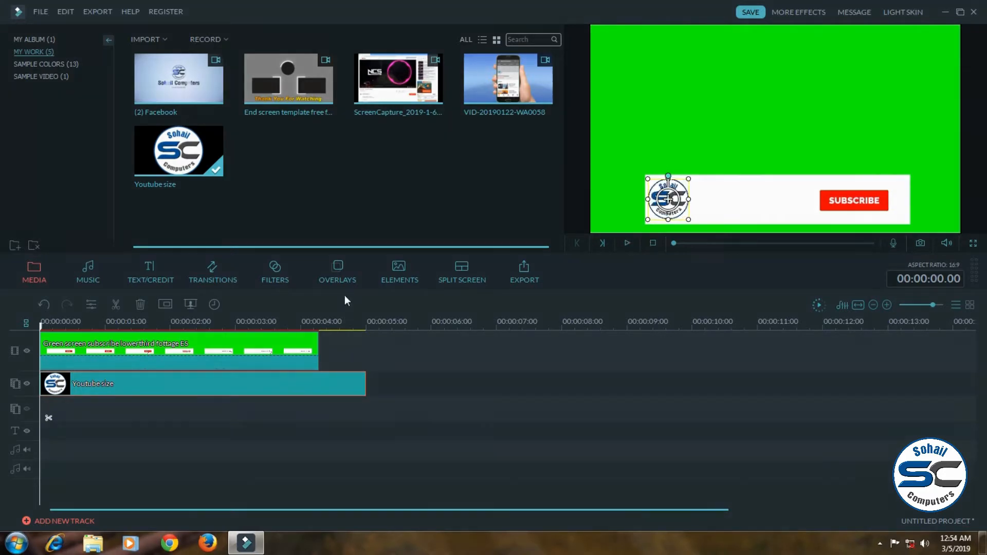
# - Add the Title 36 text preset from the Titles category to the start of the text track
pyautogui.click(310, 347)
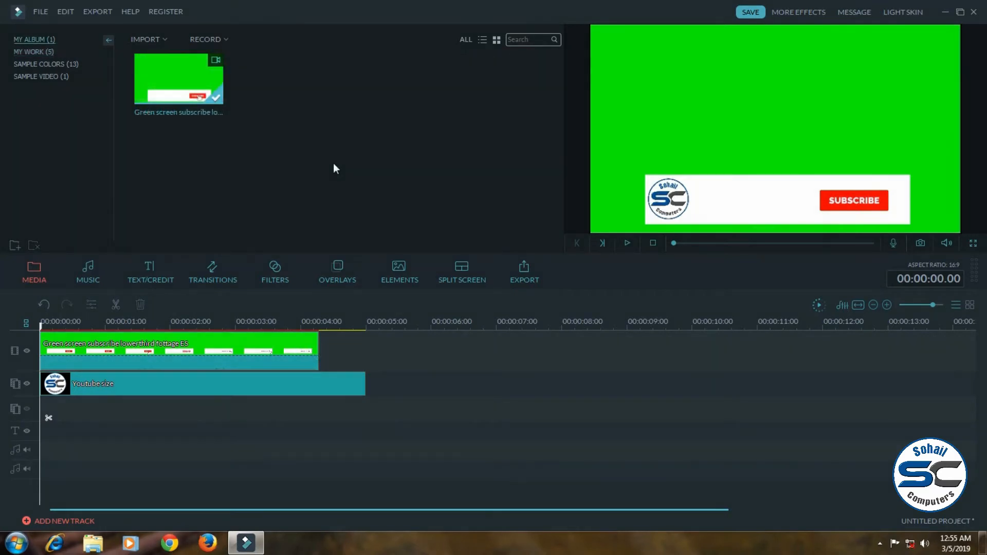
pyautogui.click(148, 265)
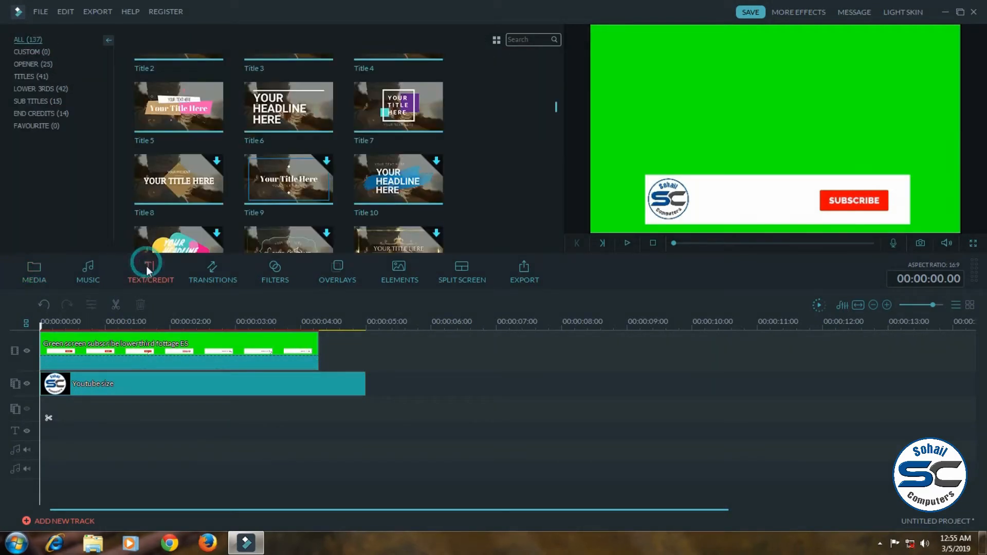
pyautogui.click(30, 77)
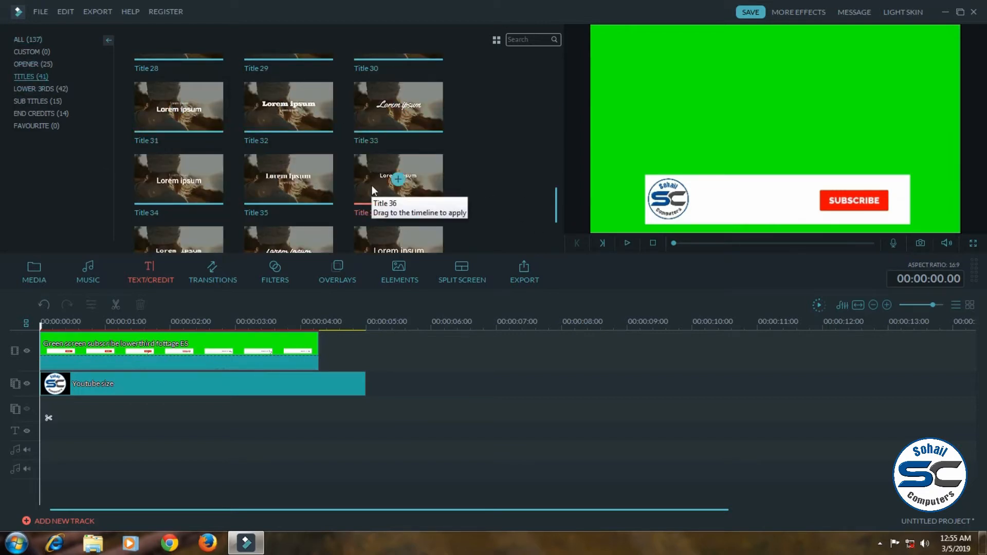
pyautogui.moveTo(375, 185); pyautogui.dragTo(45, 421)
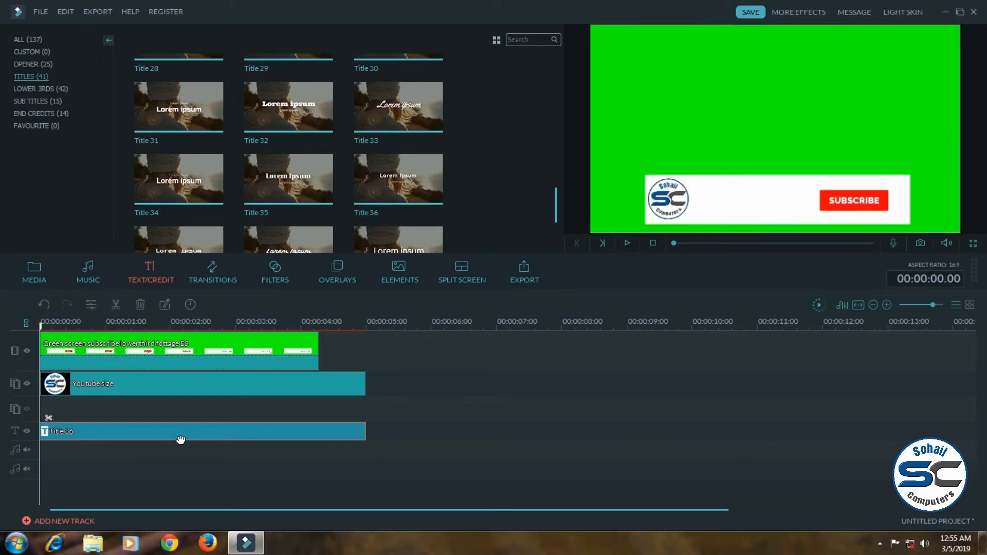
# - Open Title 36 for editing and set the font colour of both its text lines to black
pyautogui.doubleClick(183, 440)
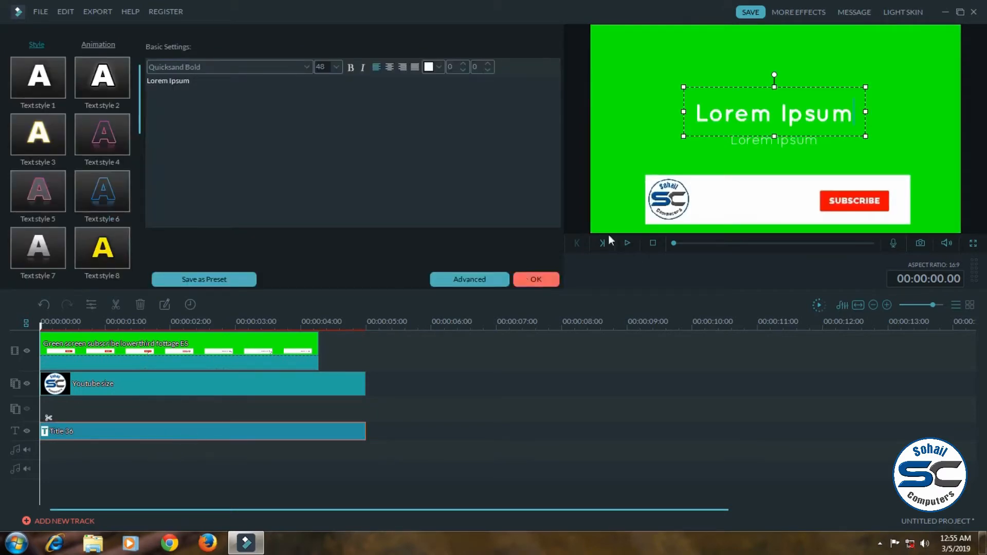
pyautogui.moveTo(854, 118); pyautogui.dragTo(576, 121)
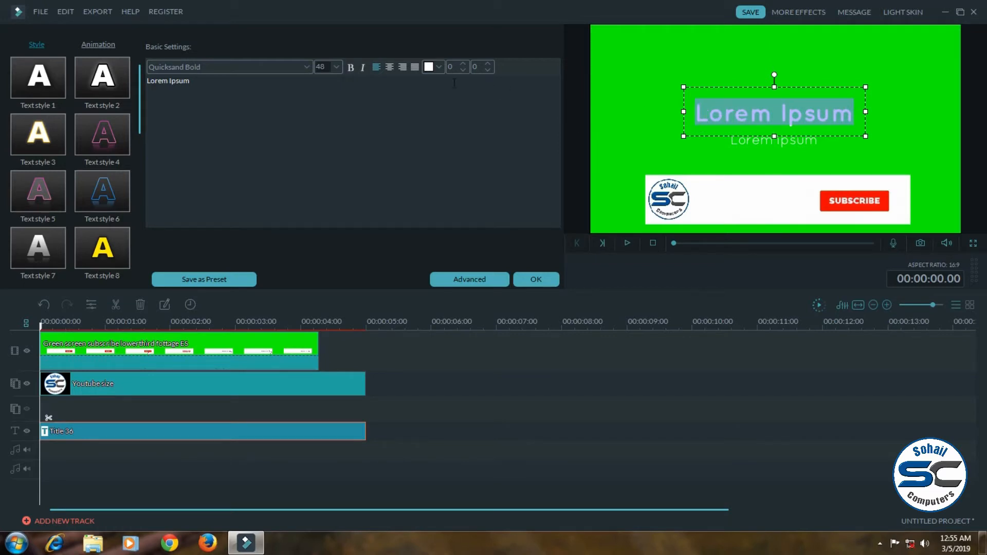
pyautogui.click(439, 67)
pyautogui.click(434, 82)
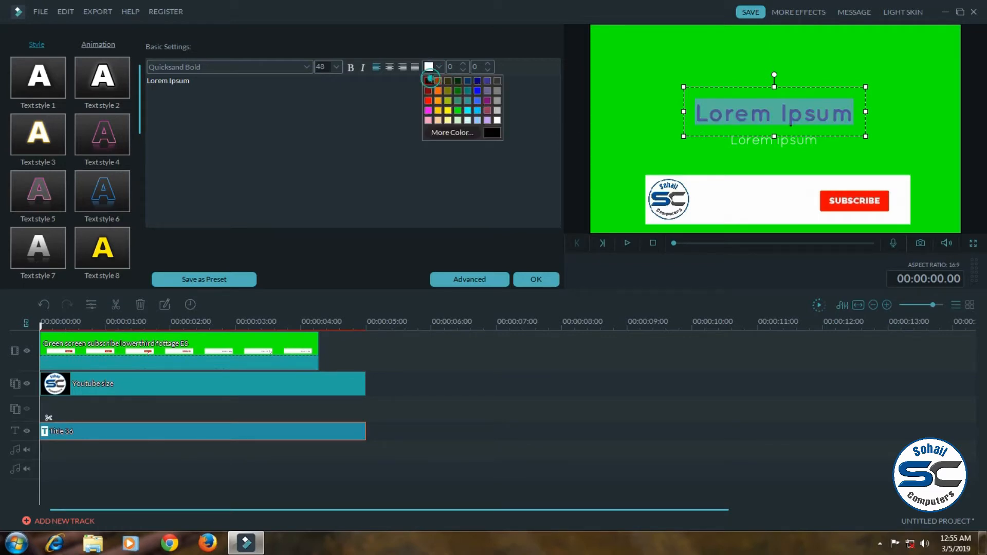
pyautogui.click(823, 145)
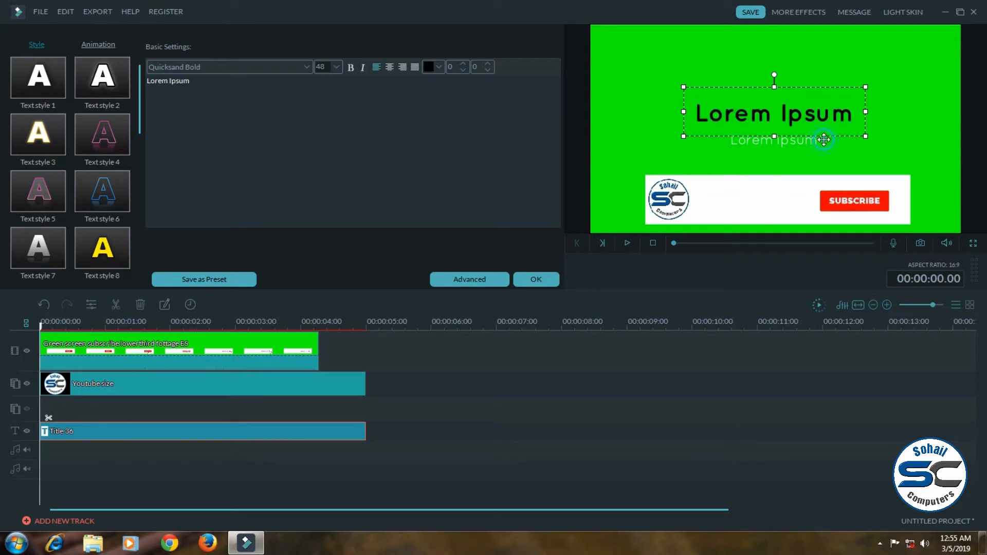
pyautogui.click(823, 147)
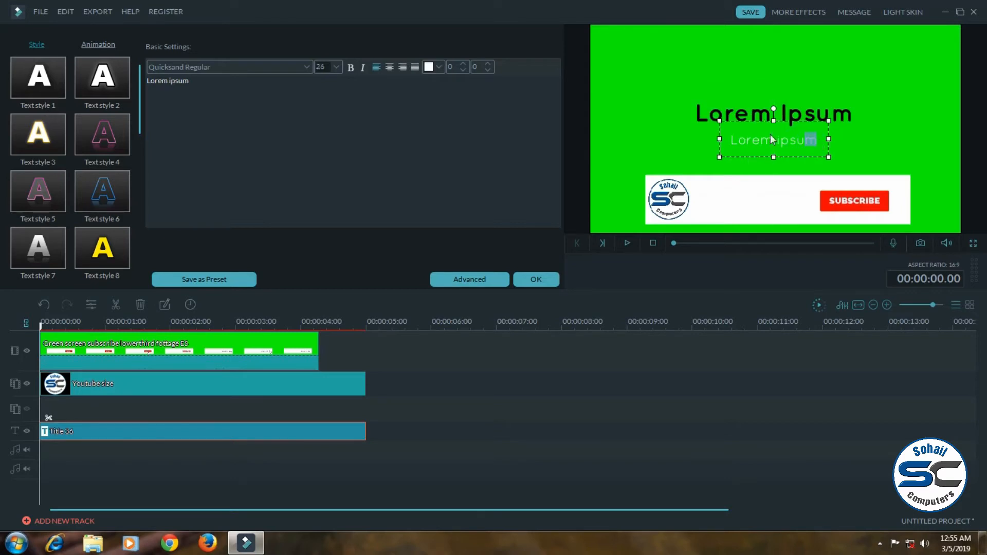
pyautogui.moveTo(820, 149); pyautogui.dragTo(712, 147)
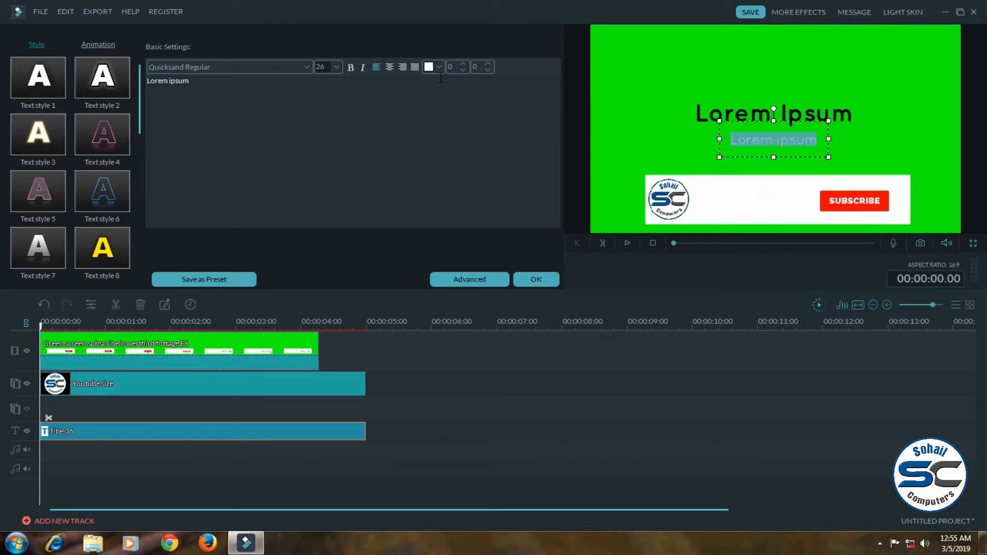
pyautogui.click(440, 70)
pyautogui.click(448, 80)
# - Replace the title's large "Lorem Ipsum" line with "MY INTRO"
pyautogui.click(851, 117)
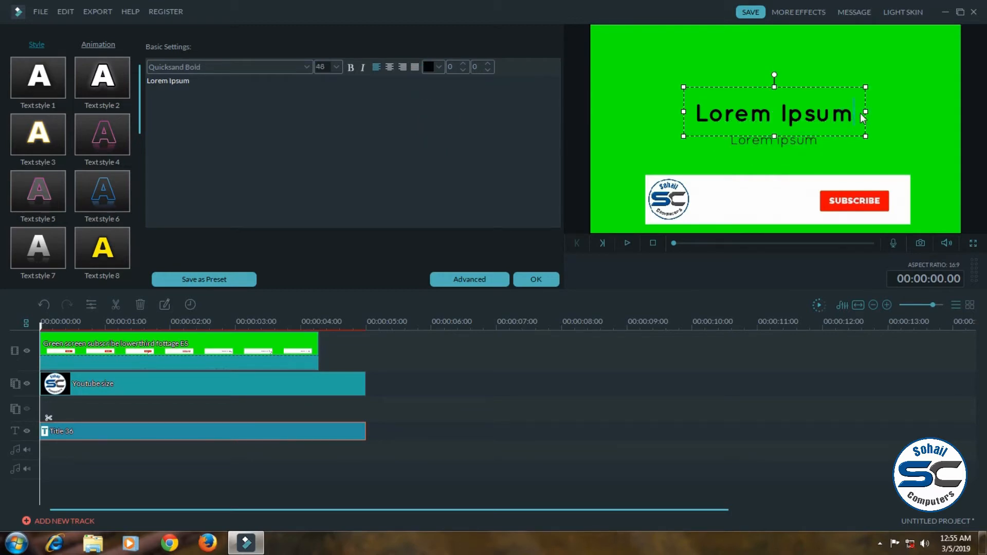
pyautogui.press('BackSpace')
pyautogui.press('BackSpace')
pyautogui.press('BackSpace')
pyautogui.press('BackSpace')
pyautogui.press('BackSpace')
pyautogui.press('BackSpace')
pyautogui.press('BackSpace')
pyautogui.press('BackSpace')
pyautogui.press('BackSpace')
pyautogui.press('BackSpace')
pyautogui.press('BackSpace')
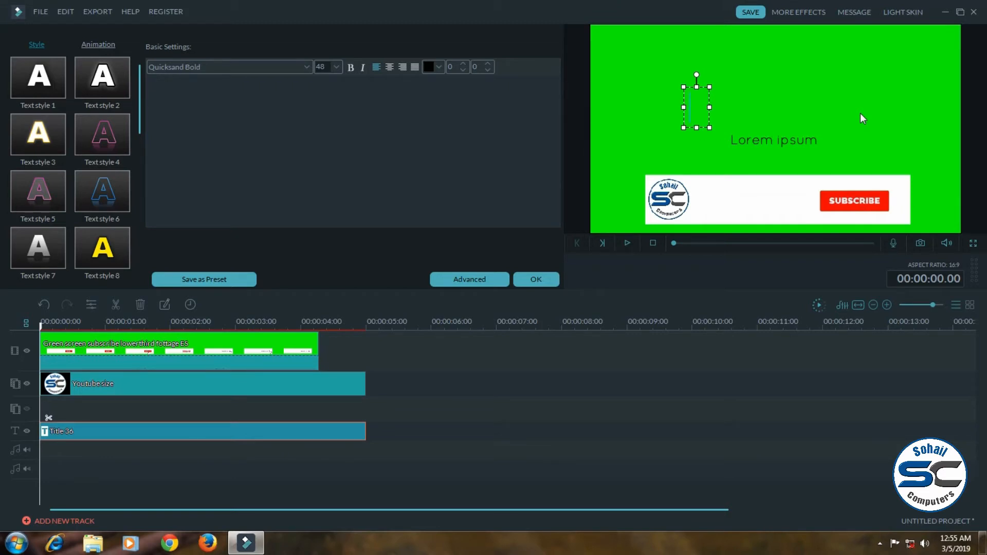
pyautogui.write('M')
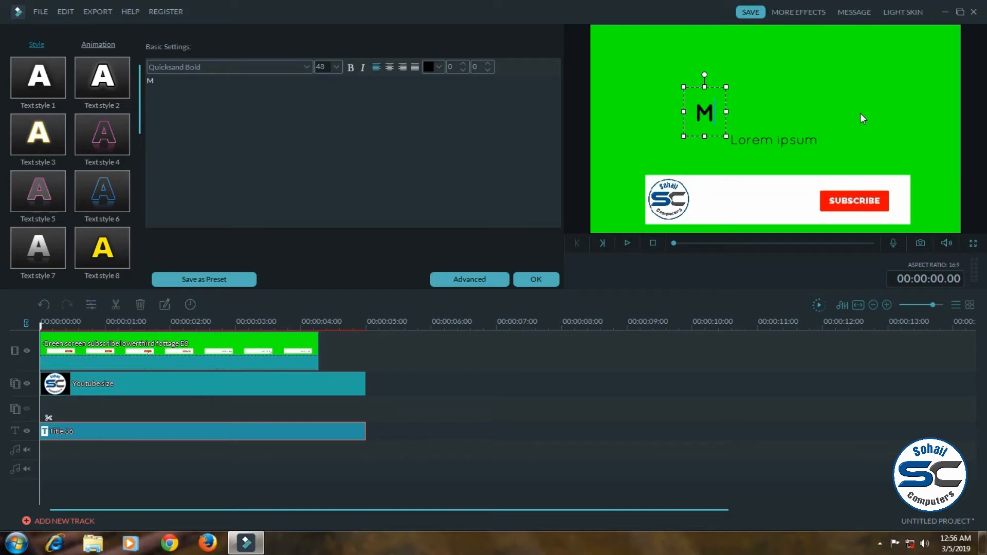
pyautogui.write('Y I')
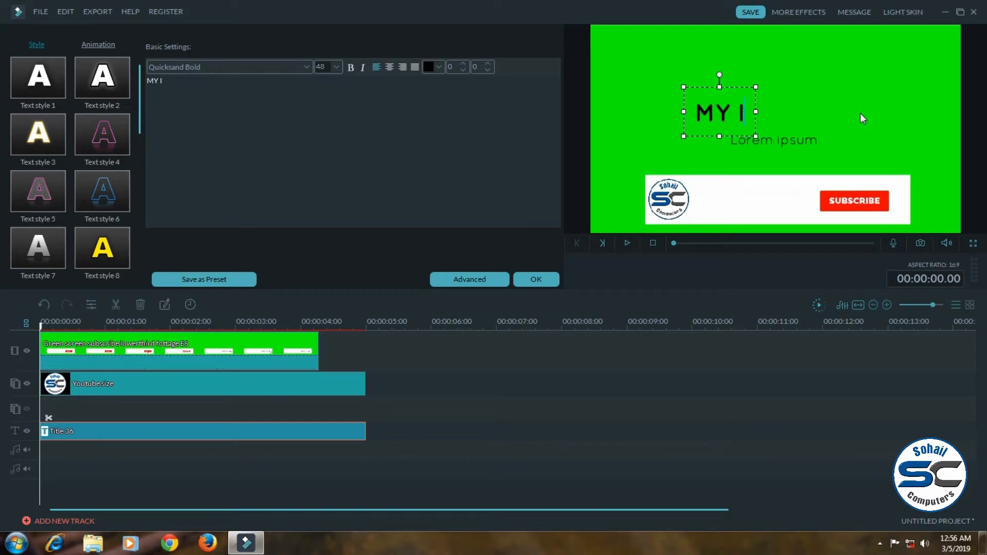
pyautogui.write('NTRO')
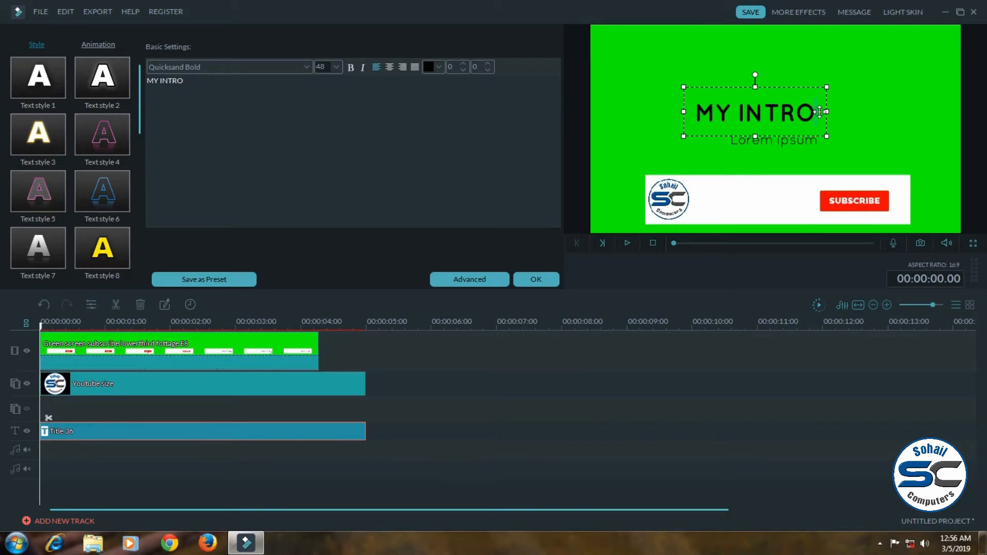
# - Make the "MY INTRO" text bold
pyautogui.moveTo(814, 112); pyautogui.dragTo(699, 117)
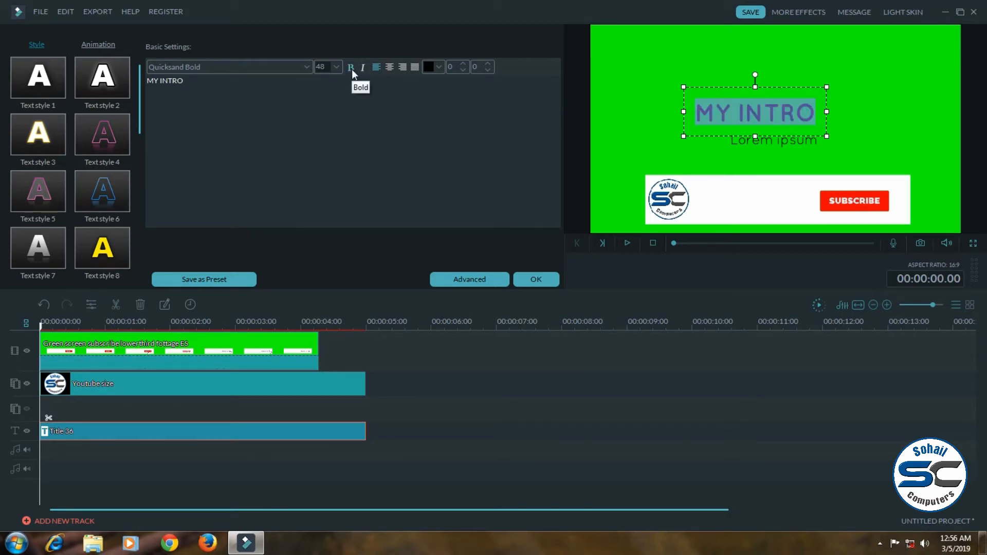
pyautogui.click(788, 87)
pyautogui.click(768, 112)
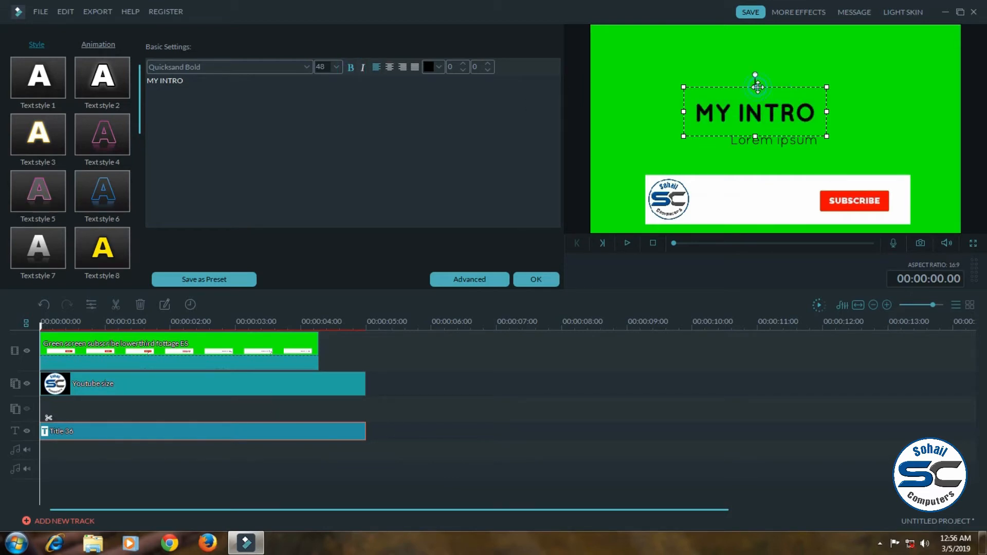
# - Move the "MY INTRO" text into the white bar and shrink it to fit between the logo and the SUBSCRIBE button
pyautogui.moveTo(759, 89); pyautogui.dragTo(754, 184)
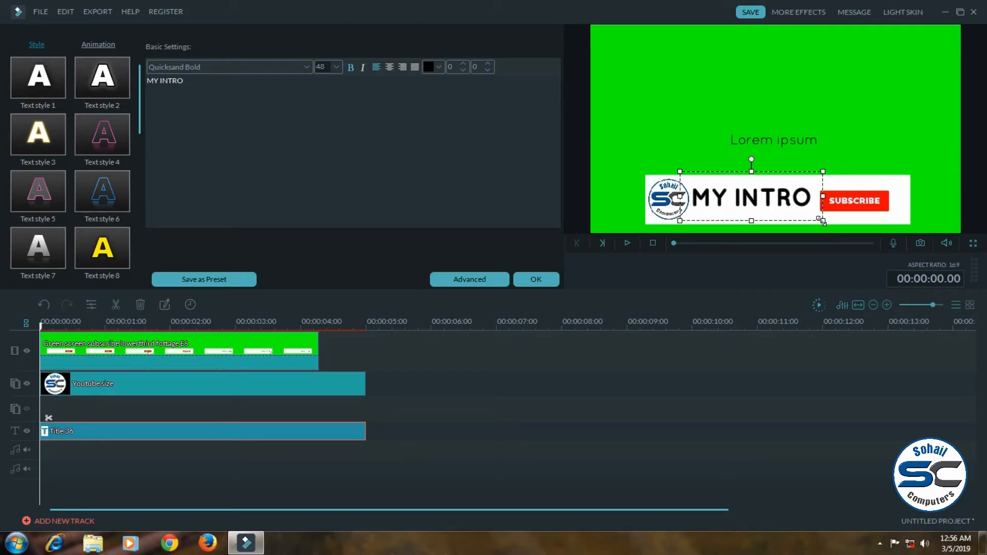
pyautogui.moveTo(823, 221); pyautogui.dragTo(792, 209)
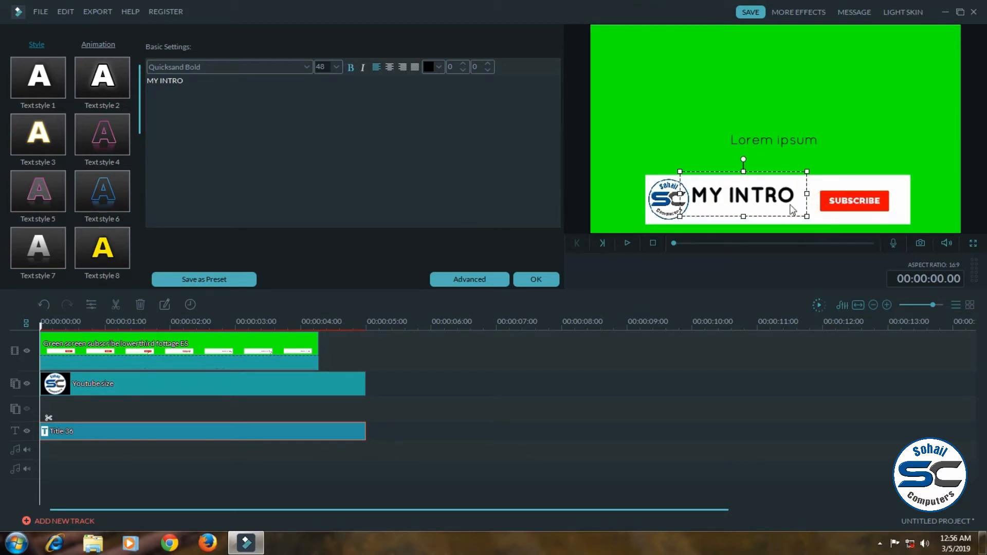
pyautogui.click(734, 197)
pyautogui.click(749, 180)
pyautogui.moveTo(746, 172); pyautogui.dragTo(757, 171)
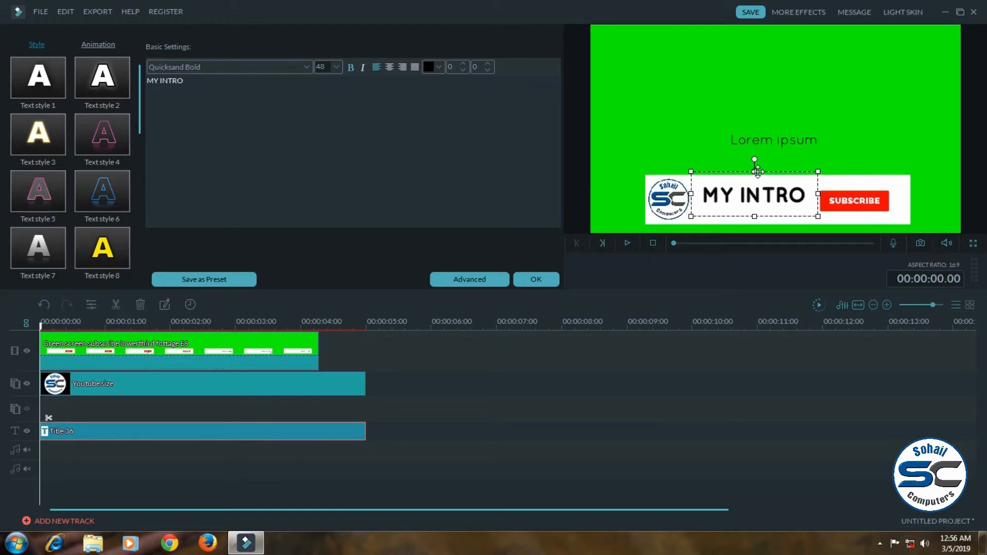
# - Replace the title's smaller "Lorem ipsum" line with "NEW VIDEO"
pyautogui.click(783, 154)
pyautogui.click(811, 146)
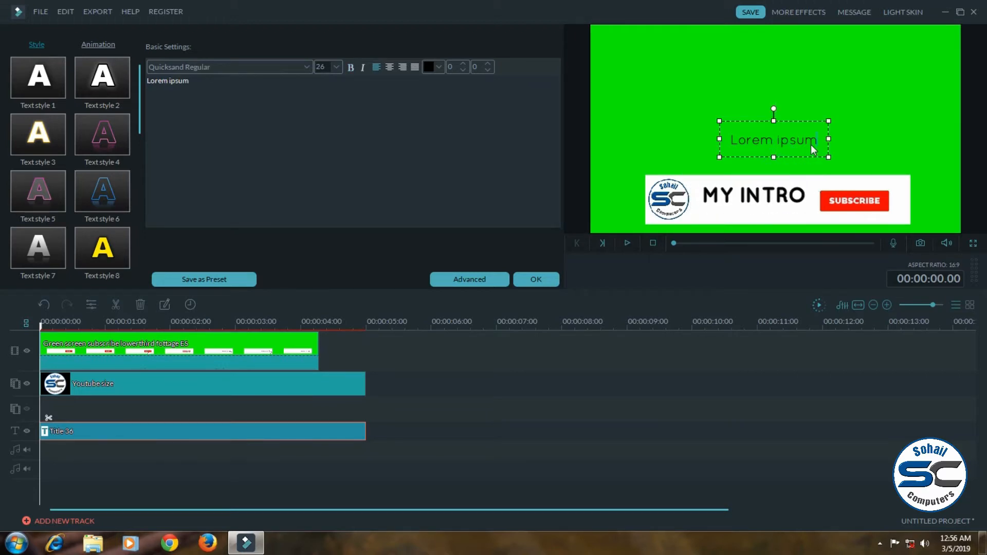
pyautogui.press('BackSpace')
pyautogui.press('BackSpace')
pyautogui.press('BackSpace')
pyautogui.press('BackSpace')
pyautogui.press('BackSpace')
pyautogui.press('BackSpace')
pyautogui.press('BackSpace')
pyautogui.press('BackSpace')
pyautogui.press('BackSpace')
pyautogui.press('BackSpace')
pyautogui.press('BackSpace')
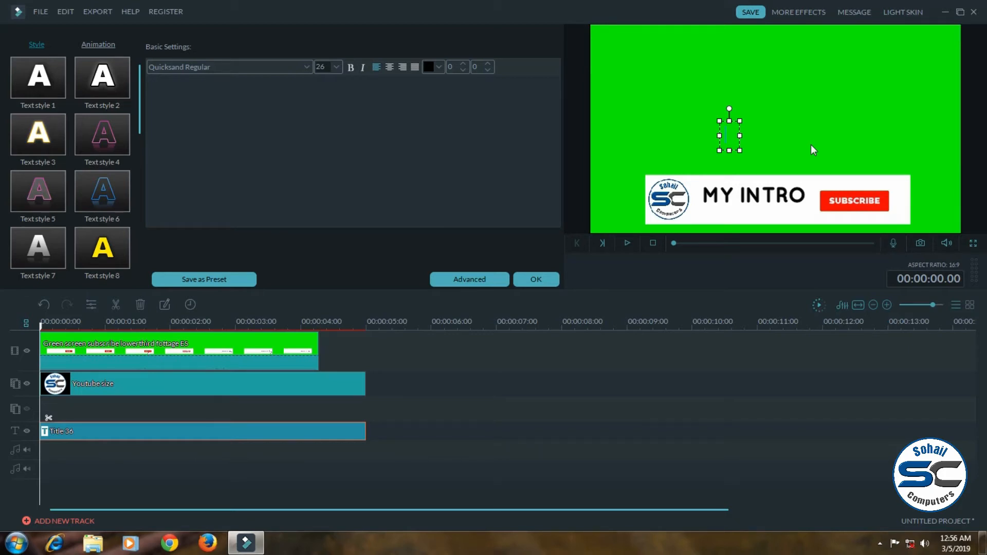
pyautogui.write('n')
pyautogui.press('BackSpace')
pyautogui.write('NEW')
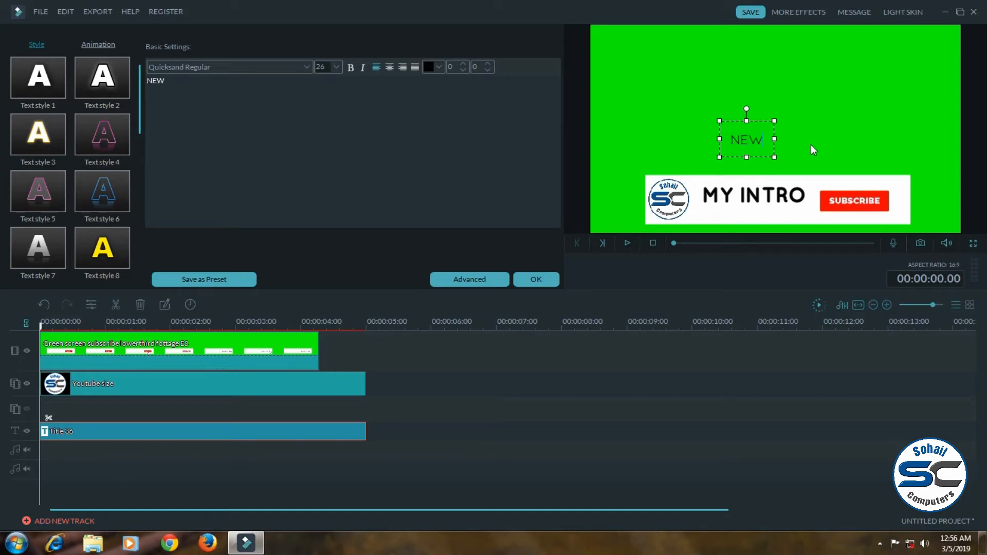
pyautogui.write(' VIDEO')
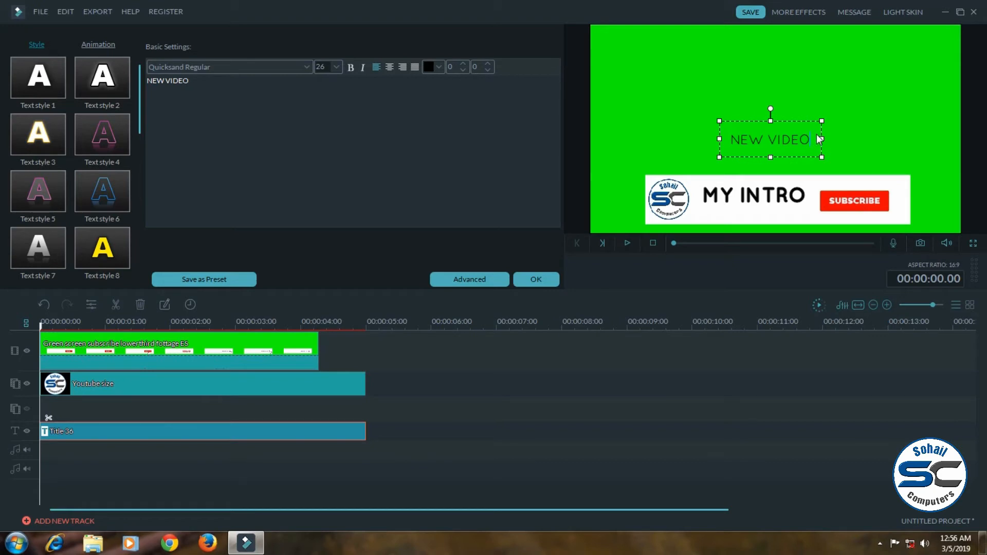
pyautogui.click(352, 67)
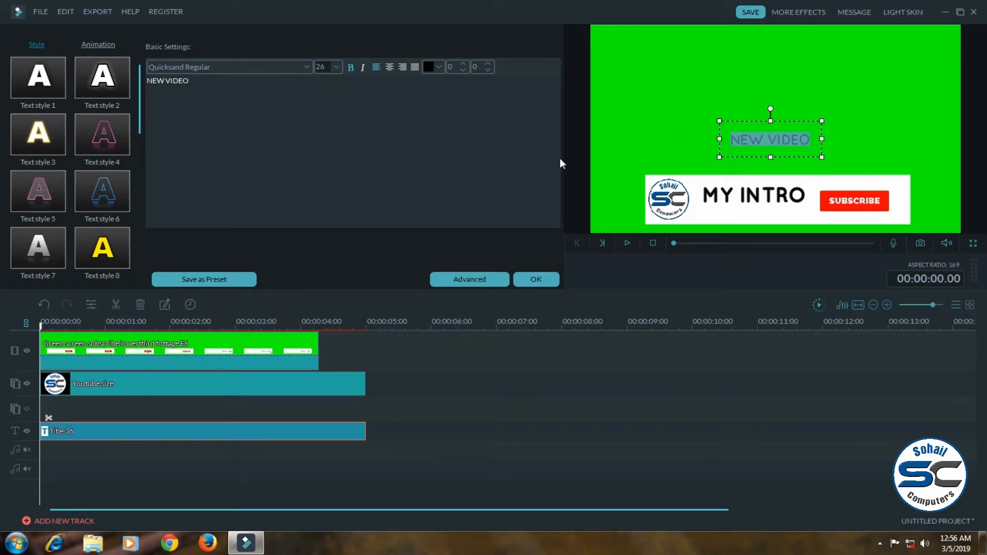
pyautogui.click(350, 69)
pyautogui.click(445, 138)
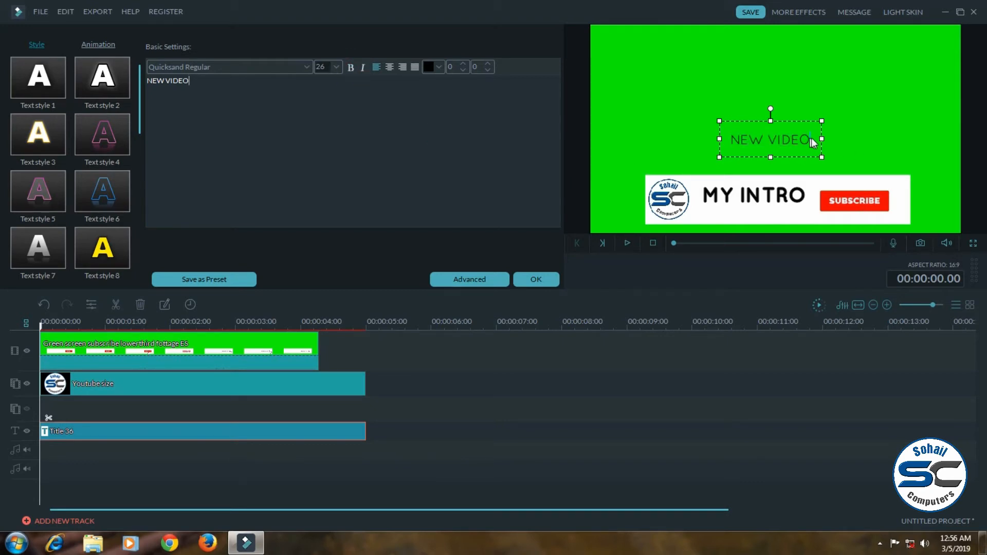
# - Move the "NEW VIDEO" text into the white bar beneath "MY INTRO" and shrink its text box slightly
pyautogui.moveTo(811, 138); pyautogui.dragTo(747, 147)
pyautogui.moveTo(776, 122); pyautogui.dragTo(756, 187)
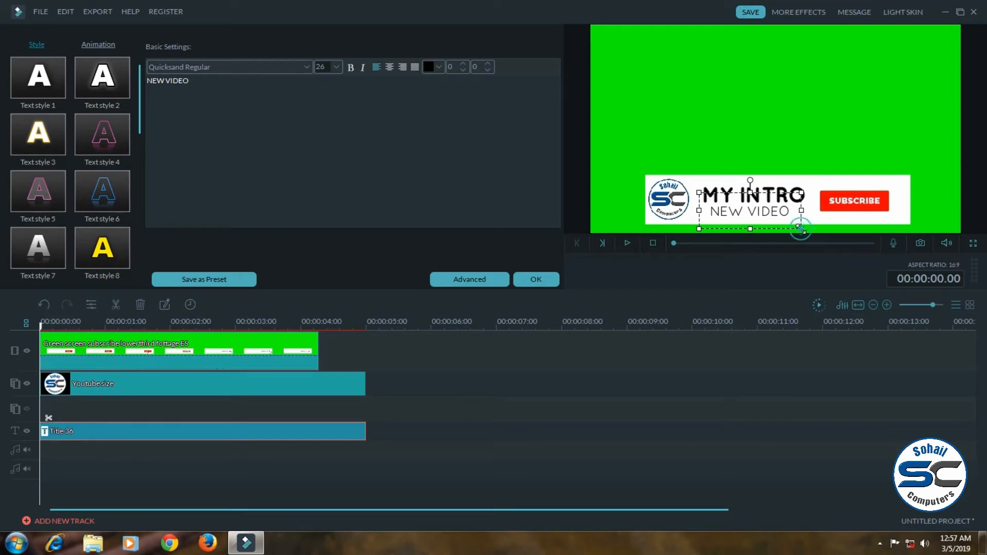
pyautogui.moveTo(802, 229); pyautogui.dragTo(703, 211)
# - Make the "NEW VIDEO" text bold and nudge it slightly down below "MY INTRO"
pyautogui.click(351, 69)
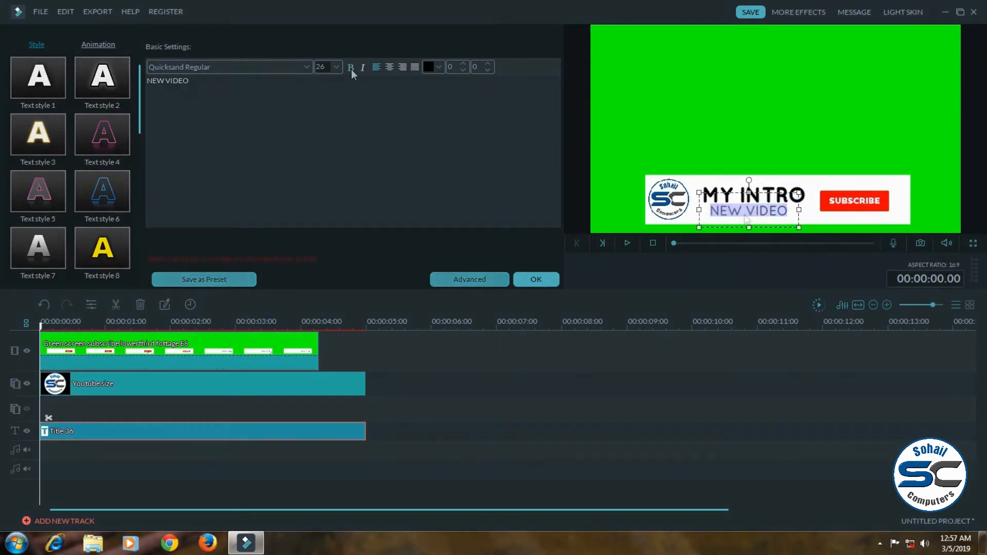
pyautogui.click(743, 213)
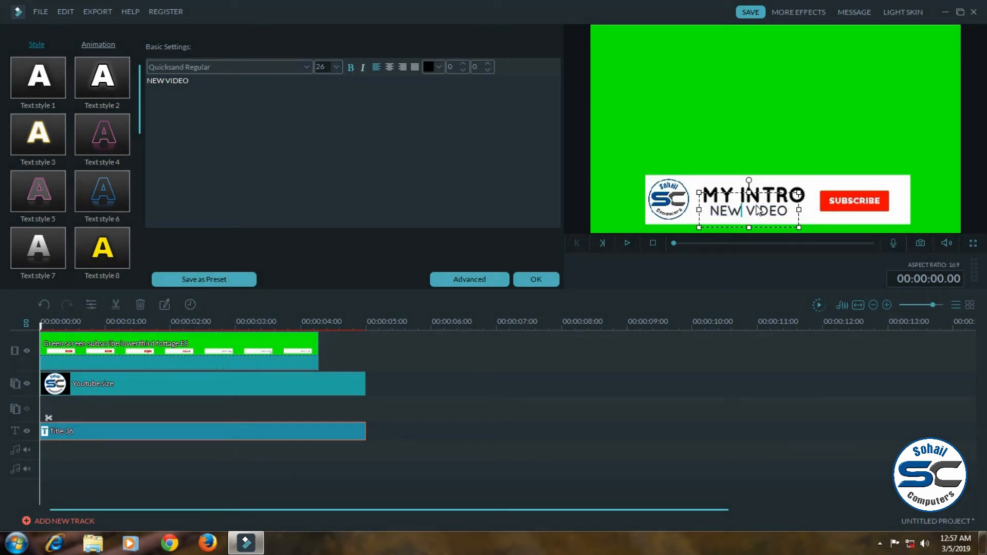
pyautogui.moveTo(750, 193); pyautogui.dragTo(754, 195)
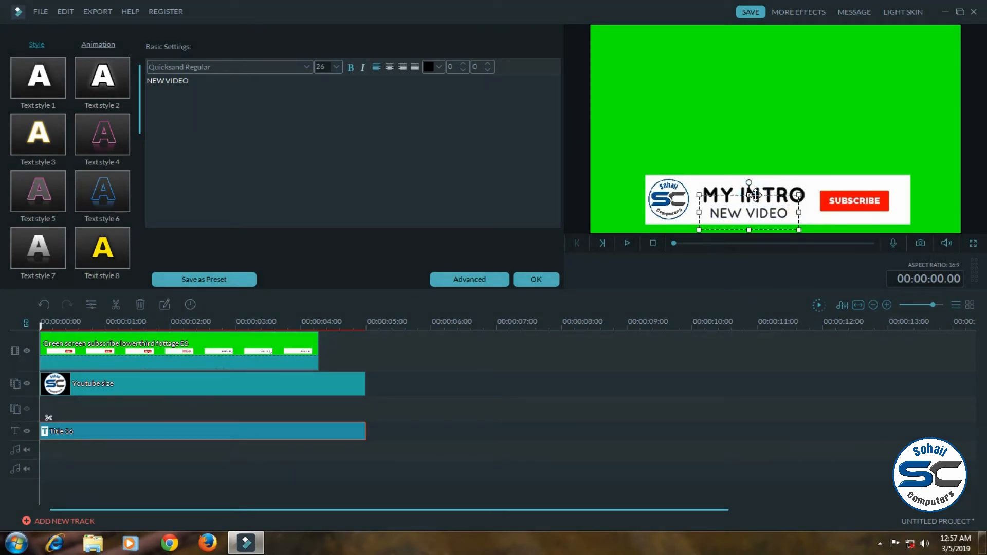
pyautogui.click(746, 153)
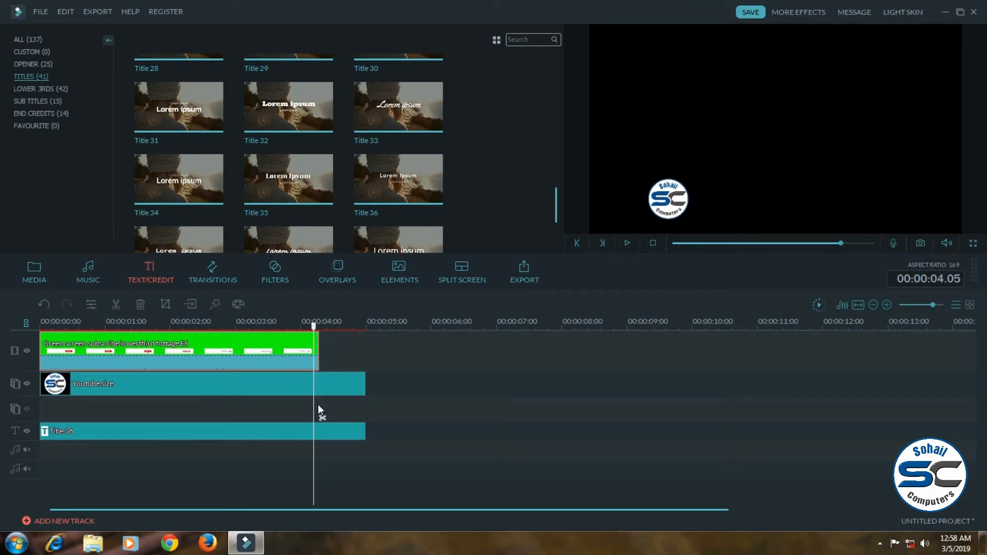
# - Split the green screen clip, the logo clip and the title at 00:00:04.05
pyautogui.click(323, 417)
pyautogui.click(318, 365)
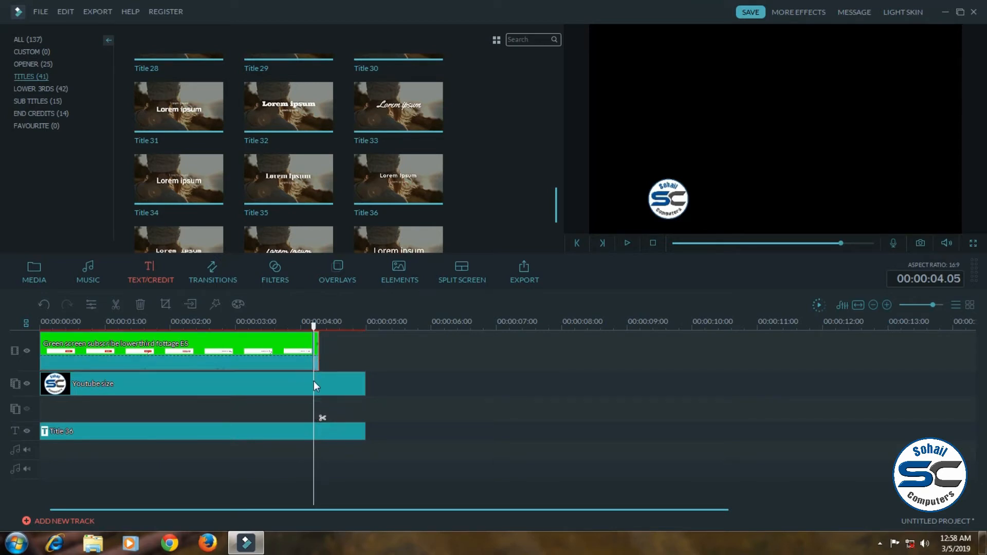
pyautogui.click(317, 385)
pyautogui.click(324, 417)
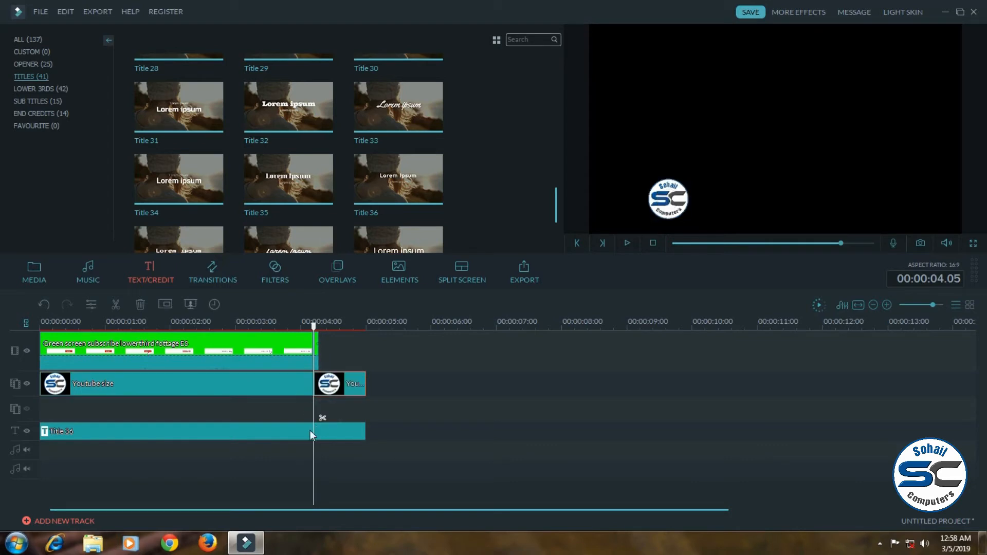
pyautogui.click(319, 432)
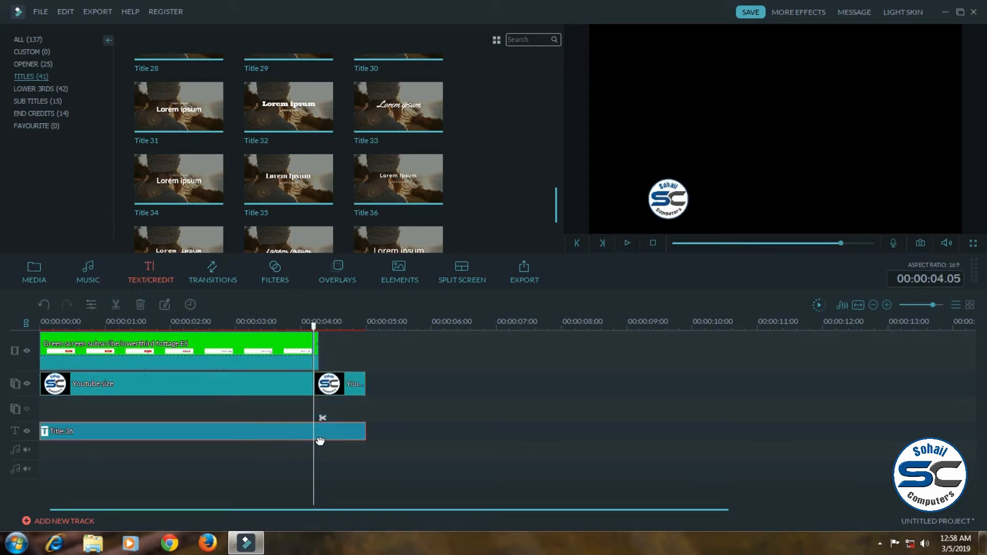
pyautogui.click(321, 418)
# - Delete the leftover pieces of the footage, logo and title after the 00:00:04.05 split
pyautogui.click(317, 351)
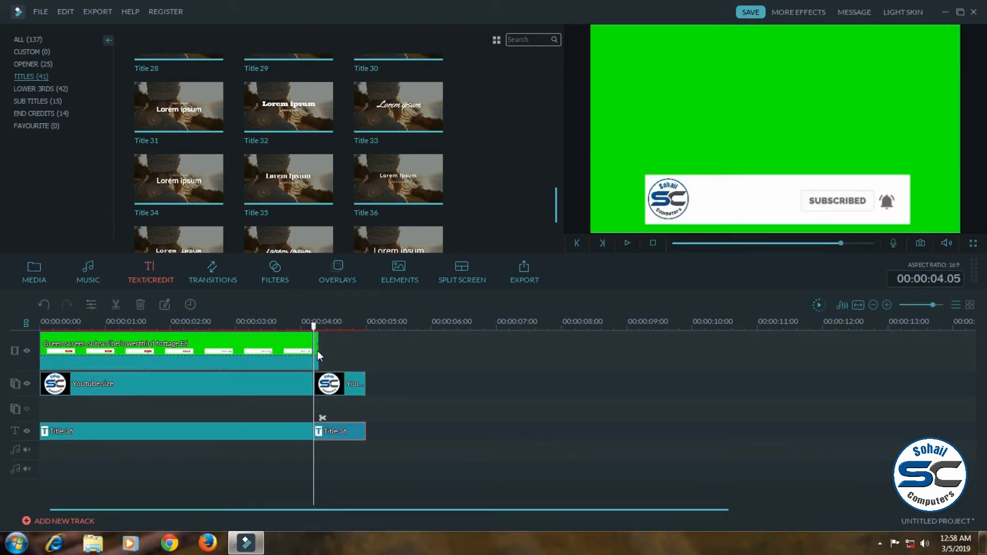
pyautogui.click(323, 418)
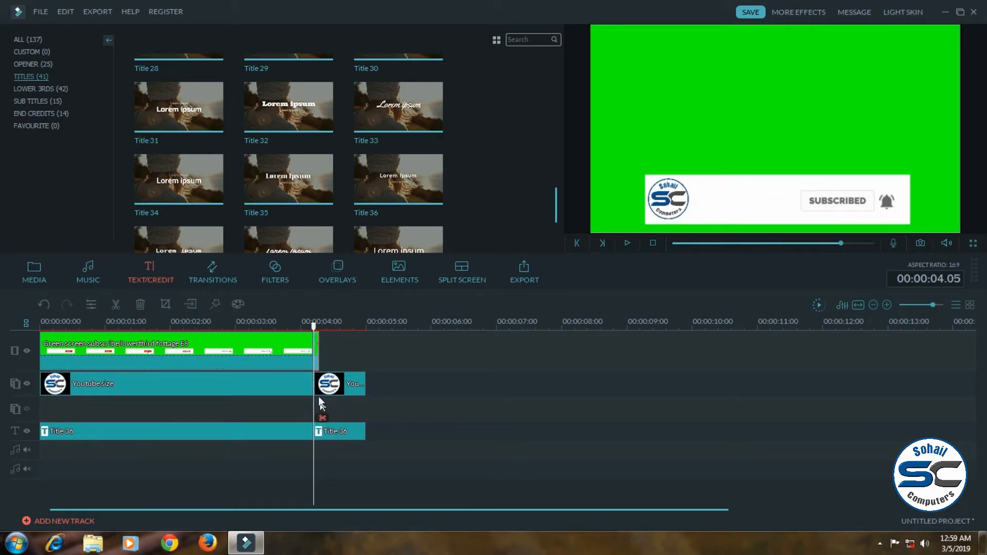
pyautogui.rightClick(317, 360)
pyautogui.click(336, 352)
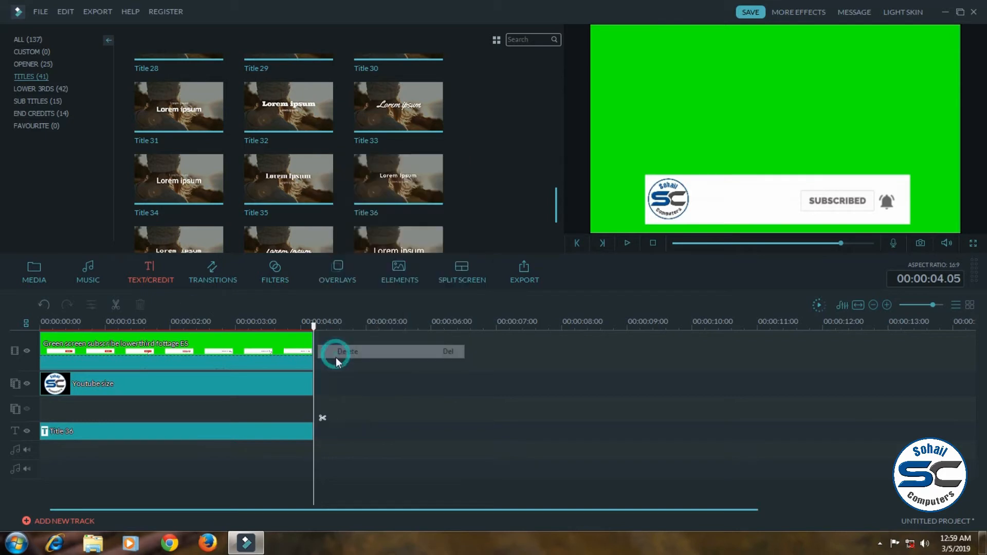
# - Play the trimmed lower-third in the preview to check it, and stop playback
pyautogui.click(627, 242)
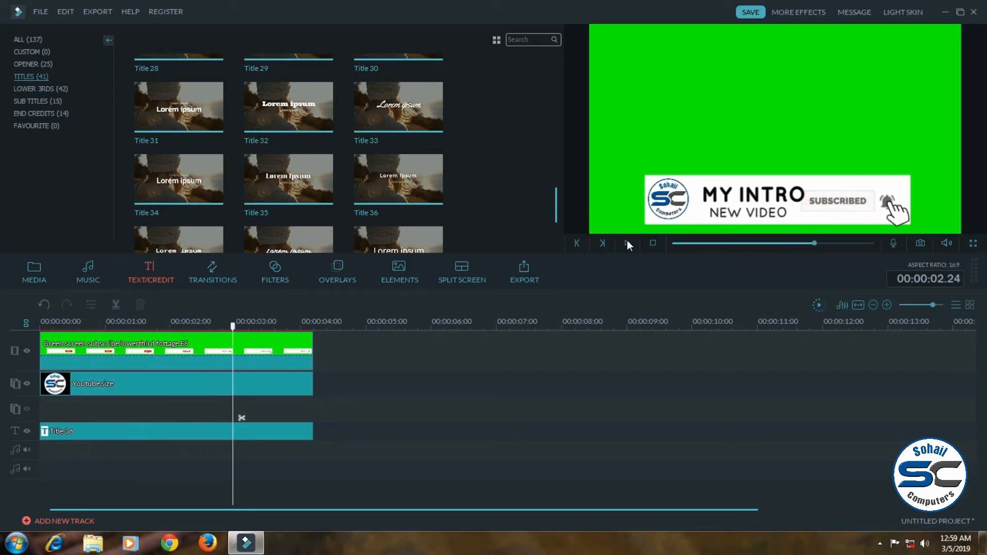
pyautogui.click(627, 241)
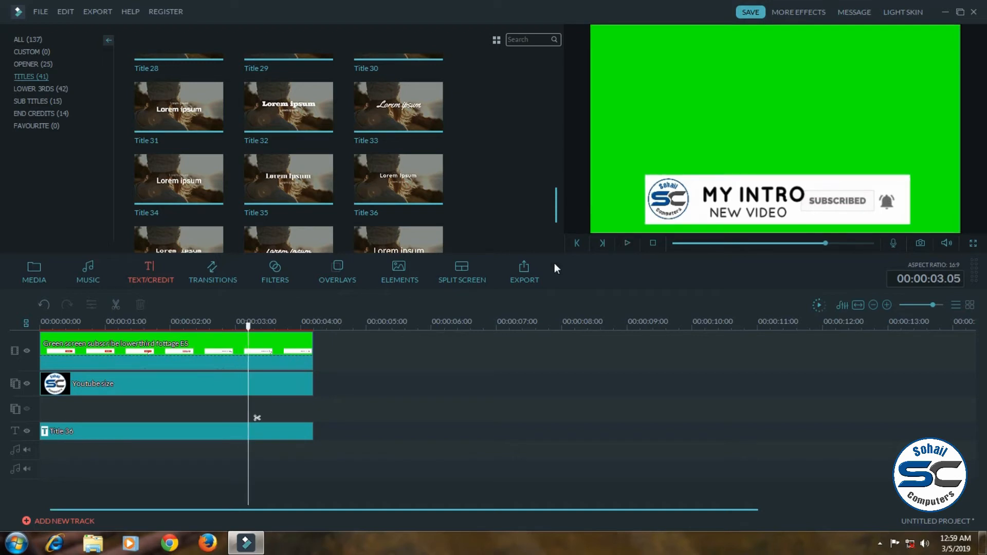
pyautogui.click(648, 247)
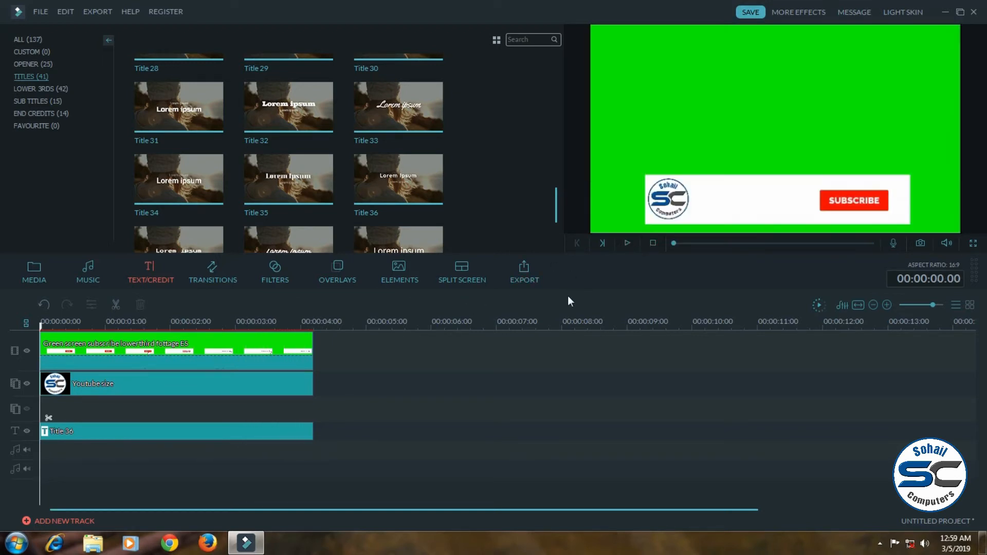
# - Start exporting the project as an MP4 file with the Desktop as the save location
pyautogui.click(522, 278)
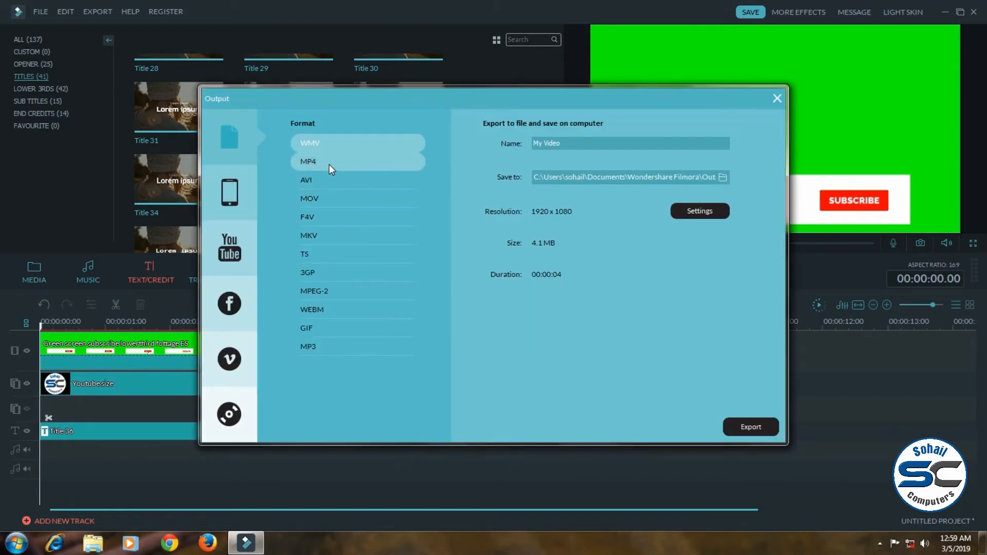
pyautogui.click(329, 165)
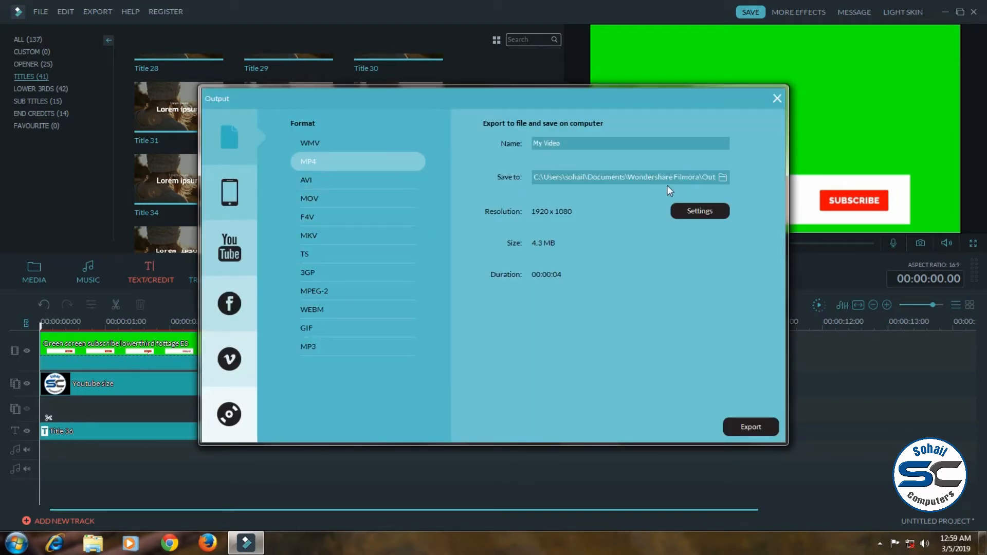
pyautogui.click(720, 179)
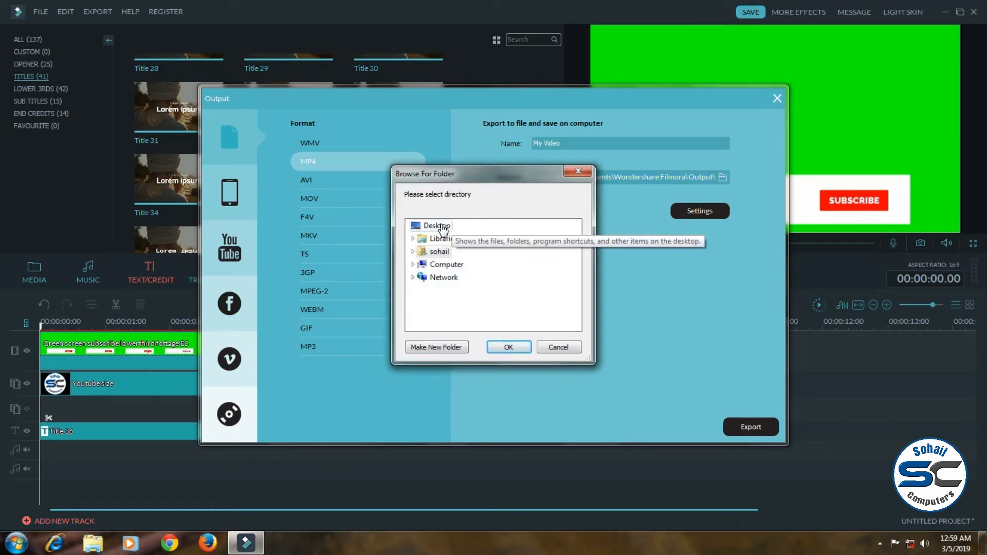
pyautogui.click(442, 226)
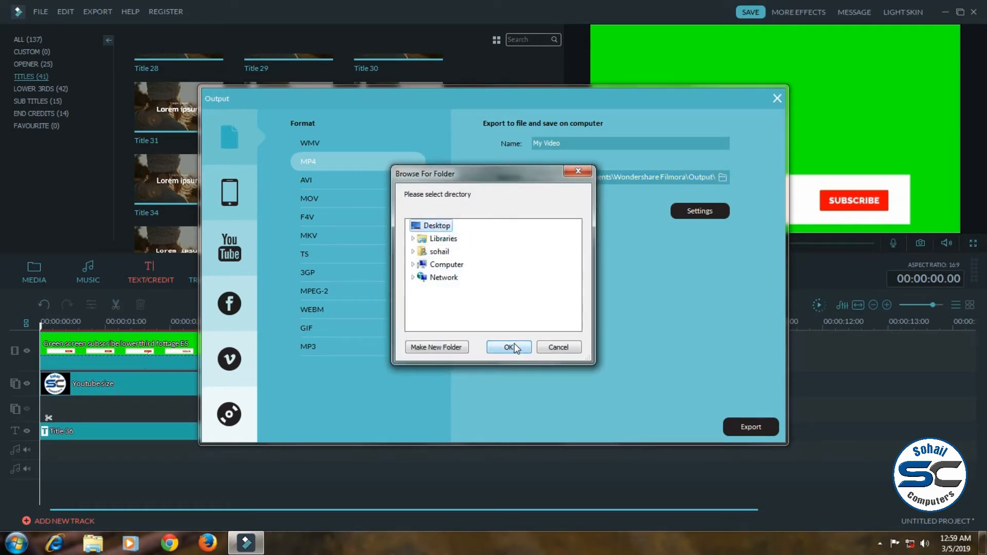
pyautogui.click(514, 347)
# - Set the export's video bit rate to 2000 kbps at Good quality
pyautogui.click(689, 211)
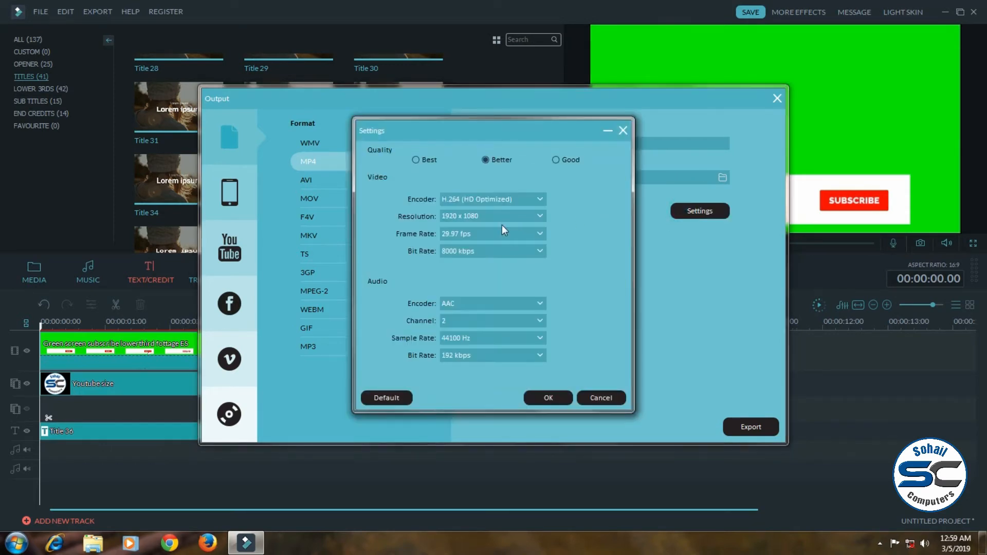
pyautogui.click(506, 252)
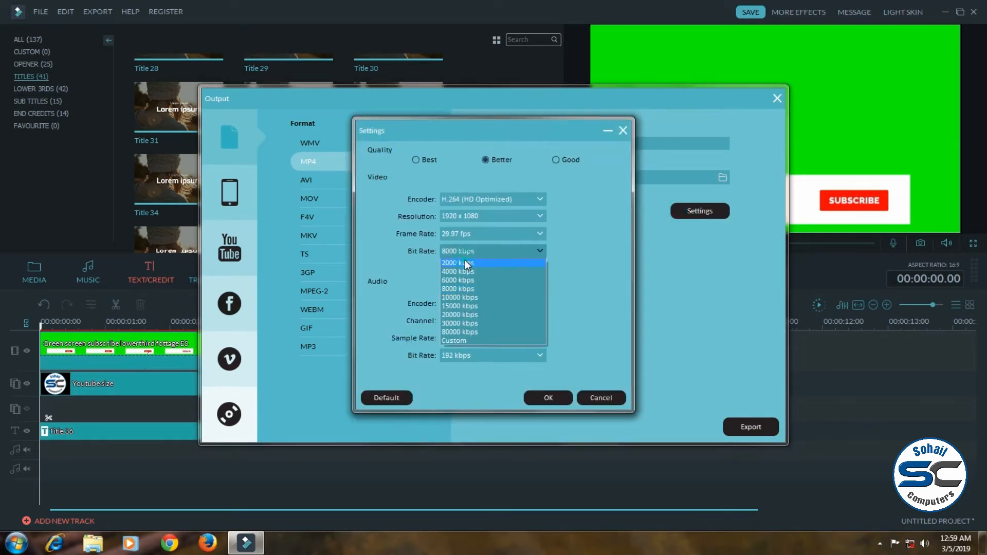
pyautogui.click(466, 264)
pyautogui.click(548, 399)
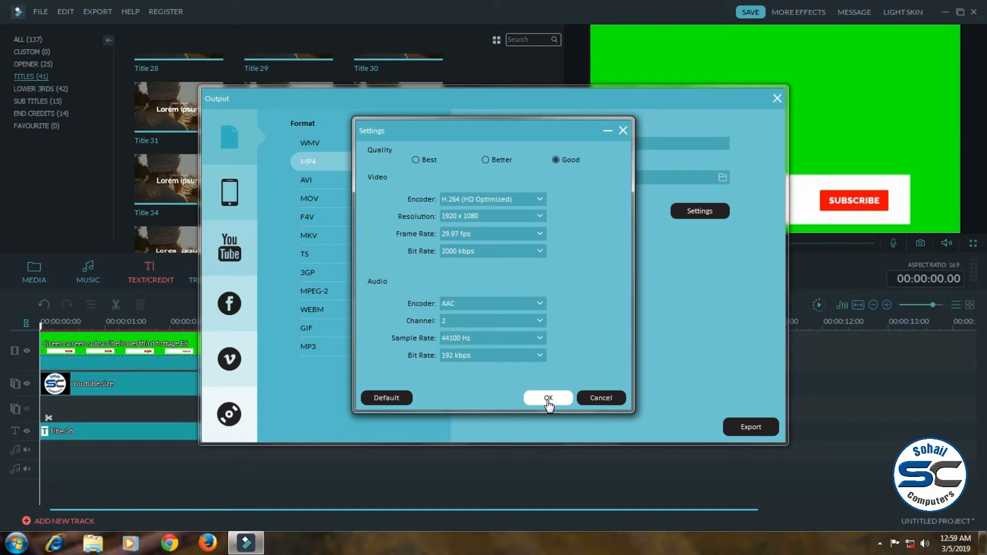
pyautogui.click(548, 399)
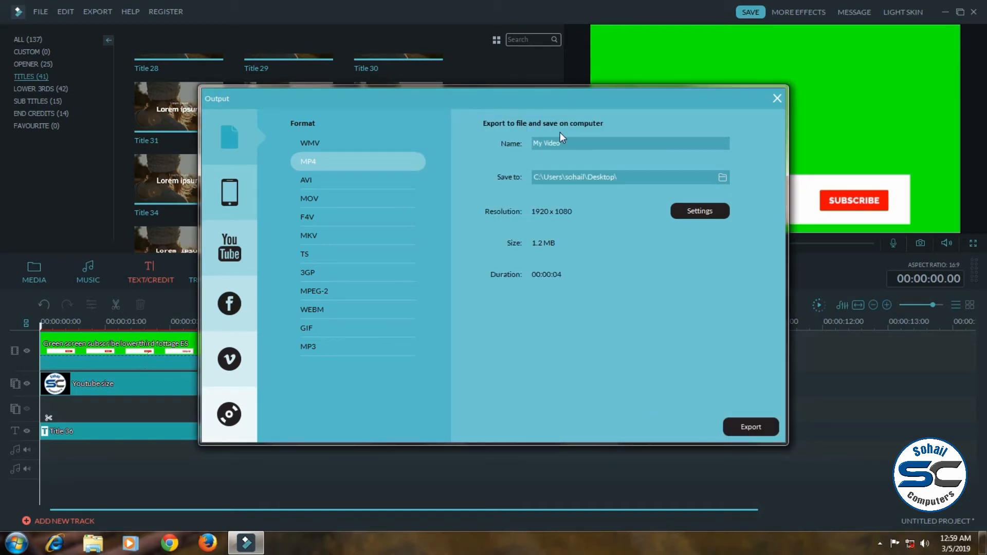
# - Export the video under the name "My Video" and close the export windows when it finishes
pyautogui.moveTo(568, 141); pyautogui.dragTo(525, 143)
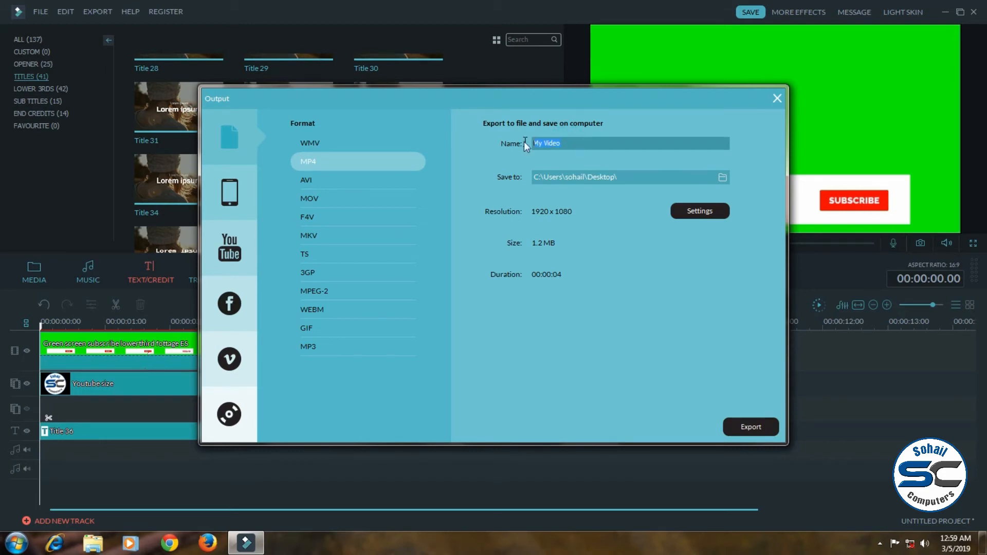
pyautogui.click(747, 428)
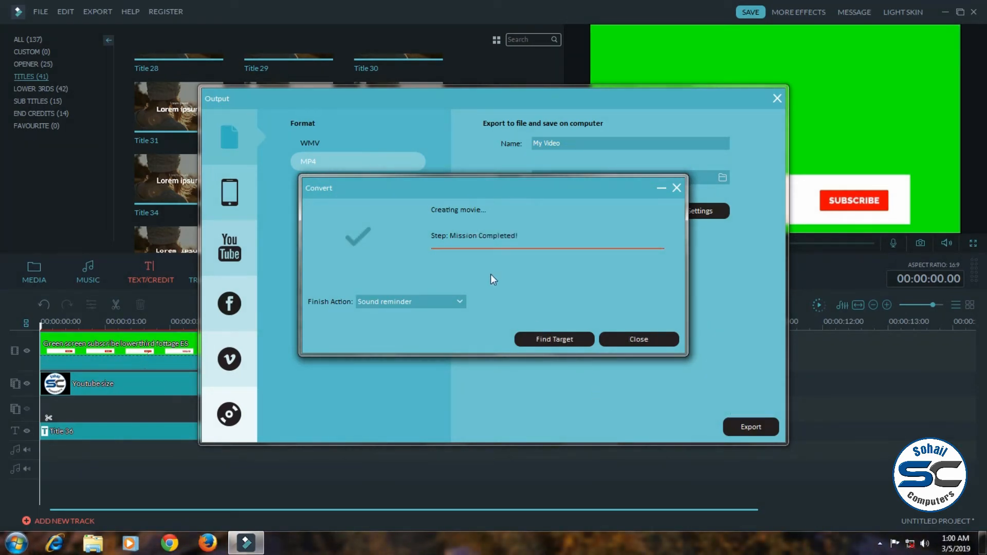
pyautogui.click(641, 340)
pyautogui.click(777, 99)
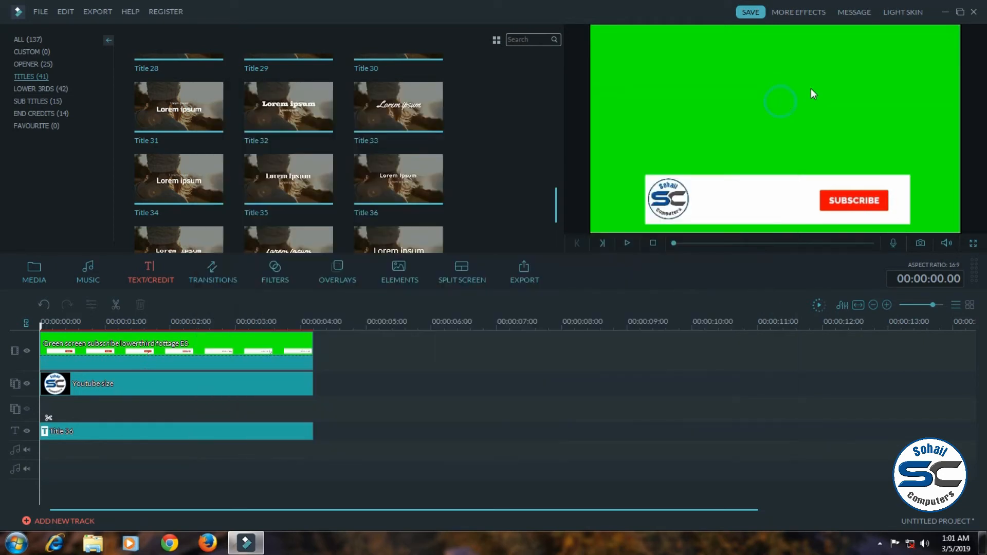
# - Minimize the editor and open the exported My Video.mp4 from the desktop to review it
pyautogui.click(946, 11)
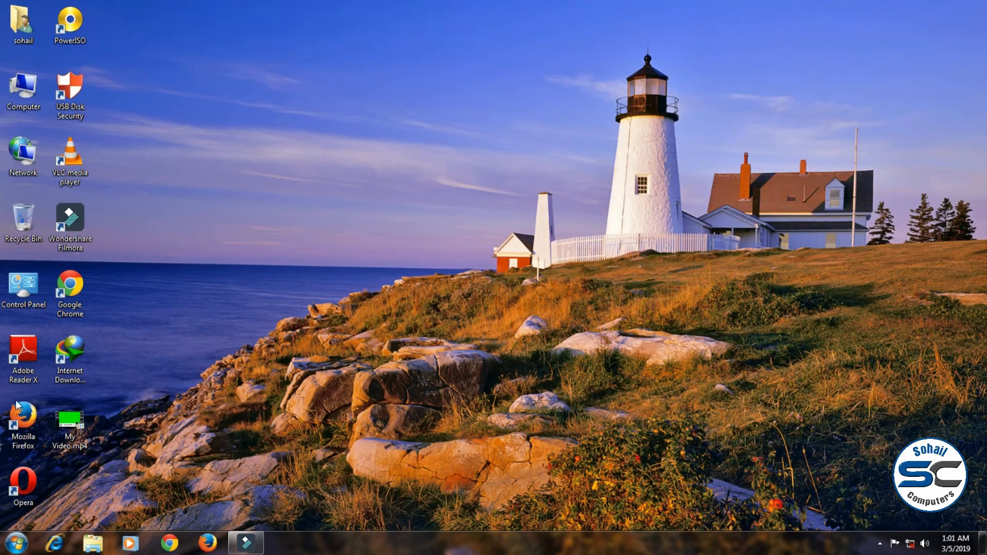
pyautogui.doubleClick(77, 423)
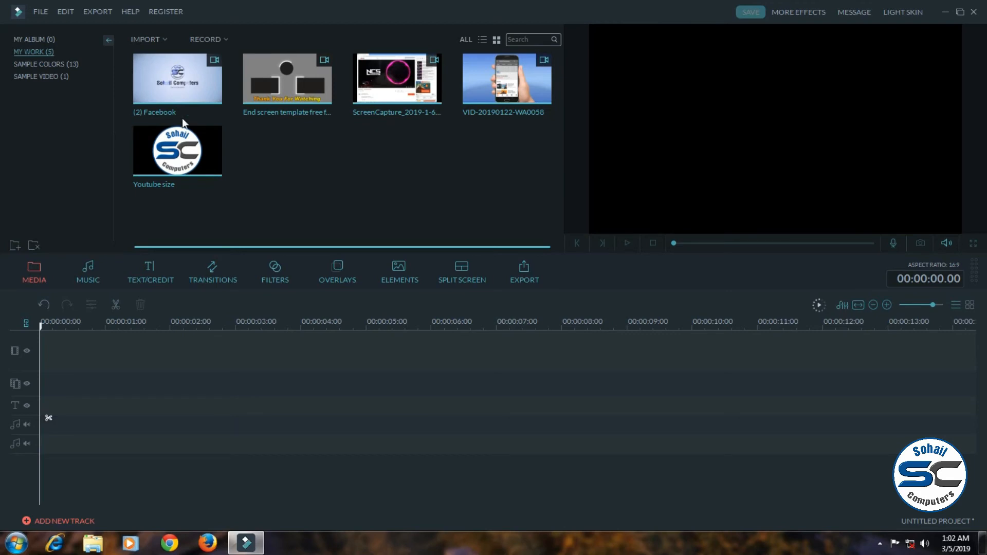
# - Place the VID-20190122-WA0058 clip at the start of the main video track and fit its full length in the timeline
pyautogui.click(478, 96)
pyautogui.moveTo(478, 98); pyautogui.dragTo(350, 334)
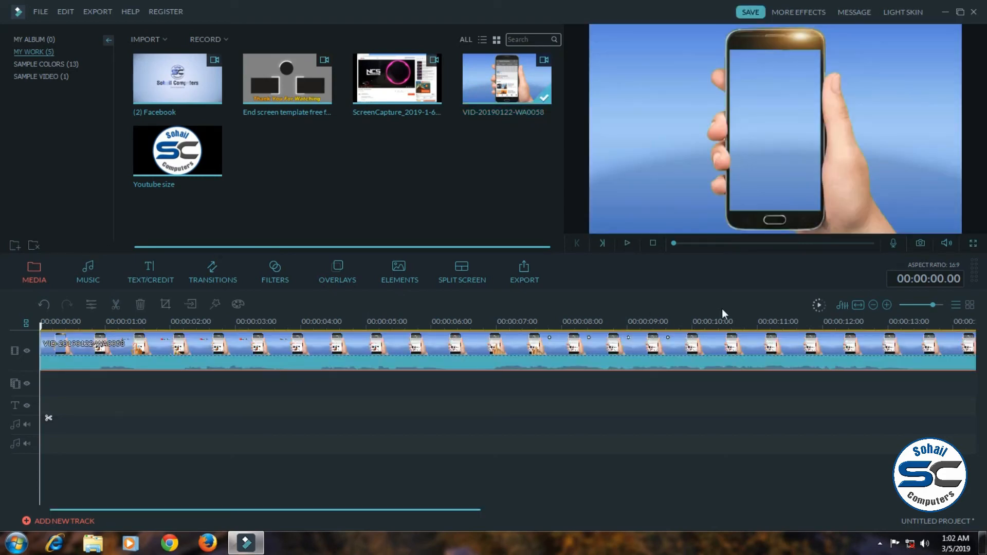
pyautogui.moveTo(781, 322); pyautogui.dragTo(452, 322)
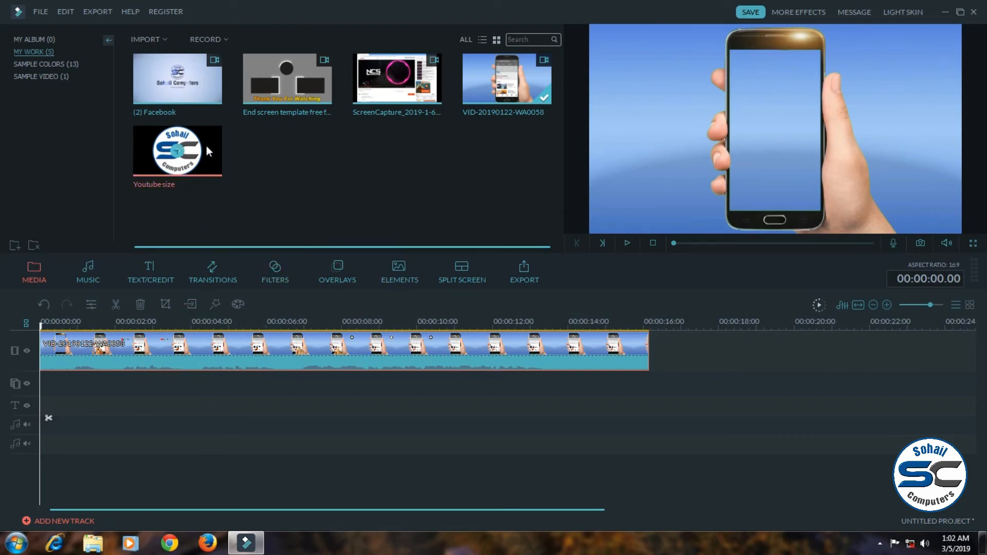
# - Import My Video.mp4 from the Desktop into the media library
pyautogui.click(157, 38)
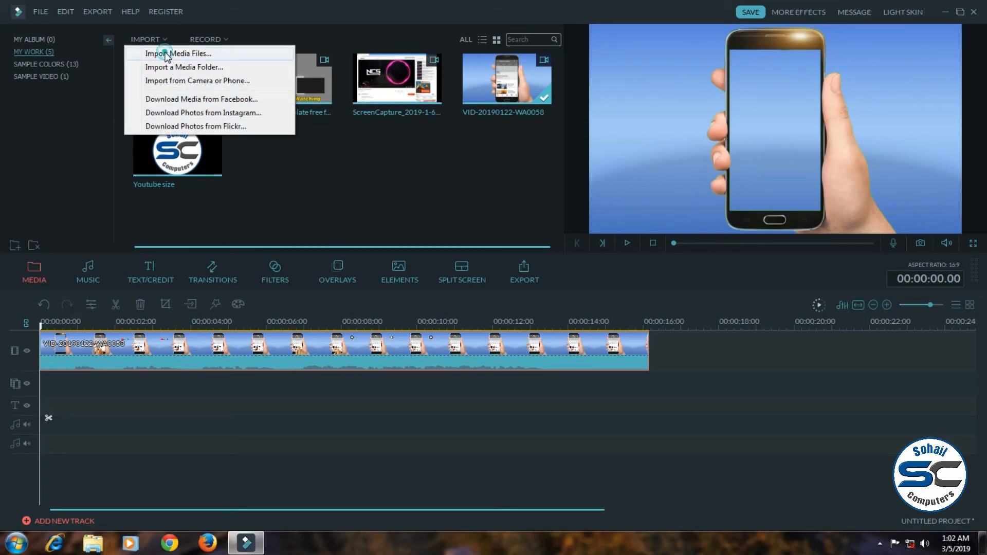
pyautogui.click(166, 54)
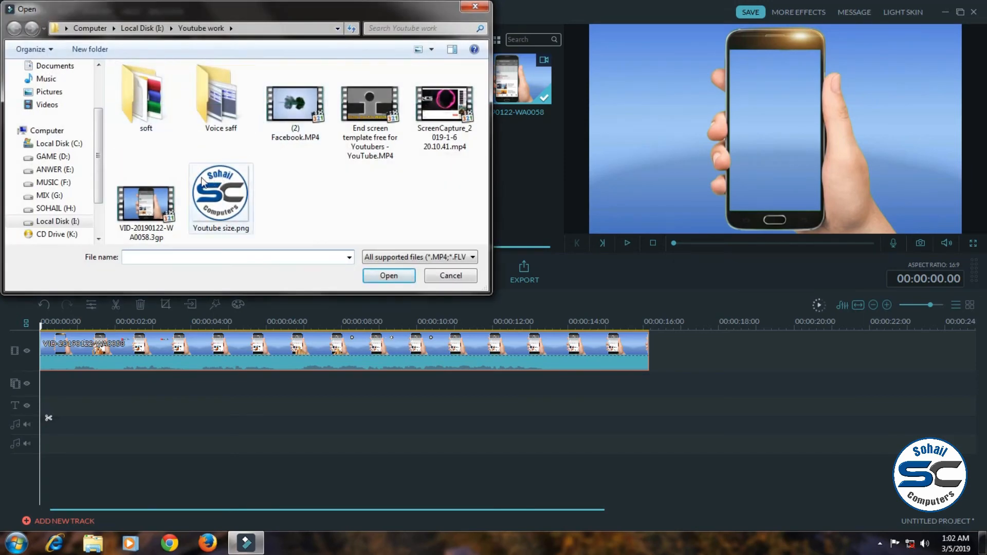
pyautogui.moveTo(96, 113); pyautogui.dragTo(102, 101)
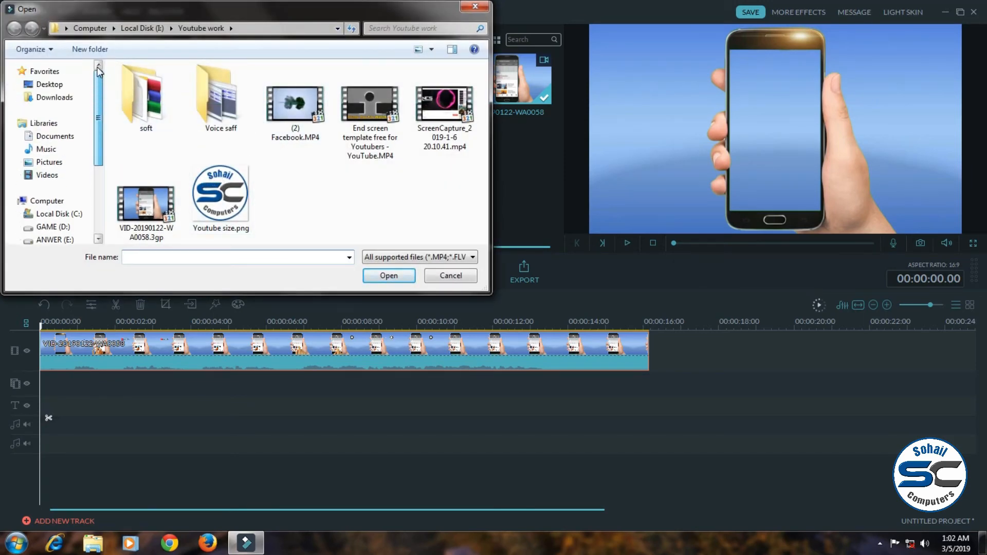
pyautogui.click(46, 84)
pyautogui.doubleClick(170, 144)
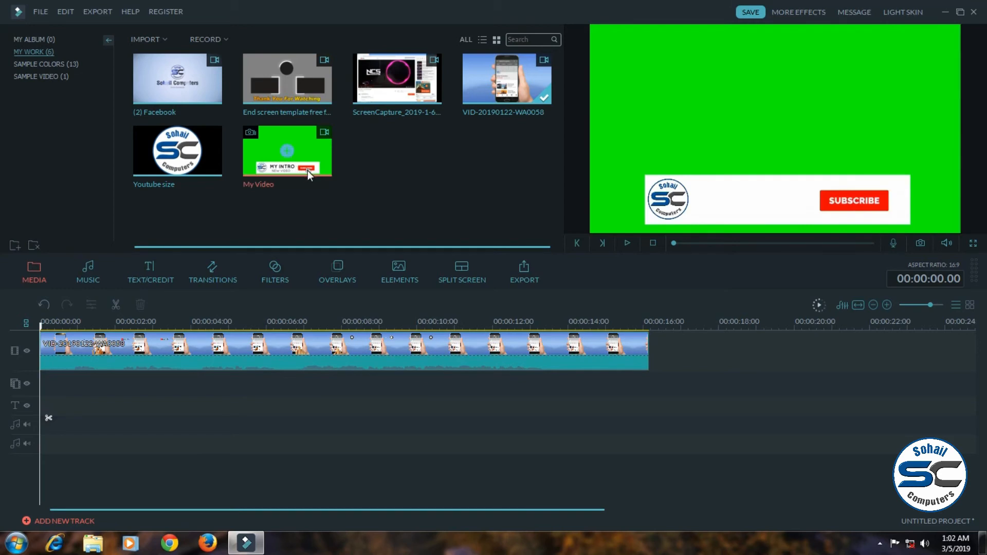
# - Place My Video on the overlay track below the main clip, starting at about 00:00:04.05, and preview the overlap
pyautogui.moveTo(306, 172); pyautogui.dragTo(197, 383)
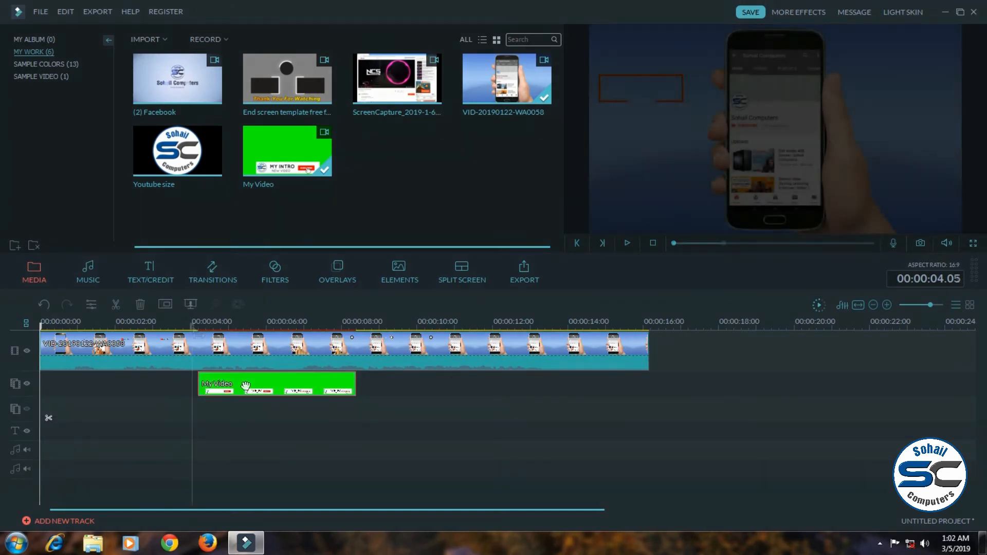
pyautogui.click(627, 243)
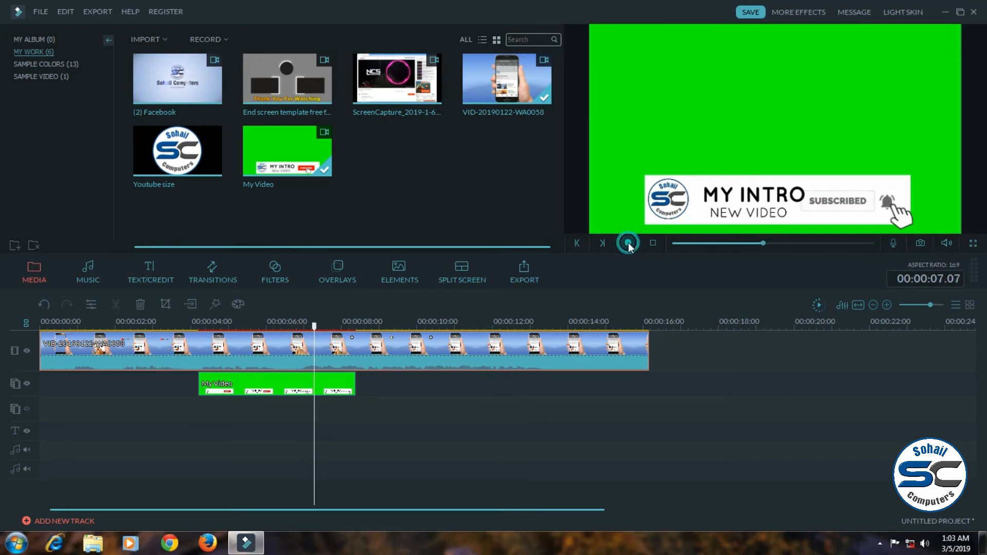
pyautogui.click(627, 243)
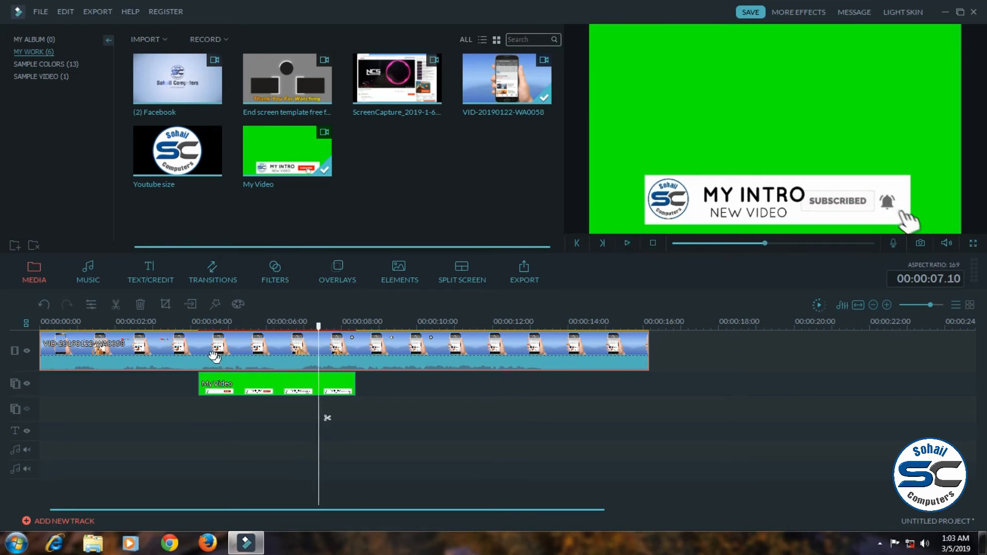
# - Make the green background of the My Video overlay transparent with Chroma Key, raising the intensity level to about 94
pyautogui.click(182, 326)
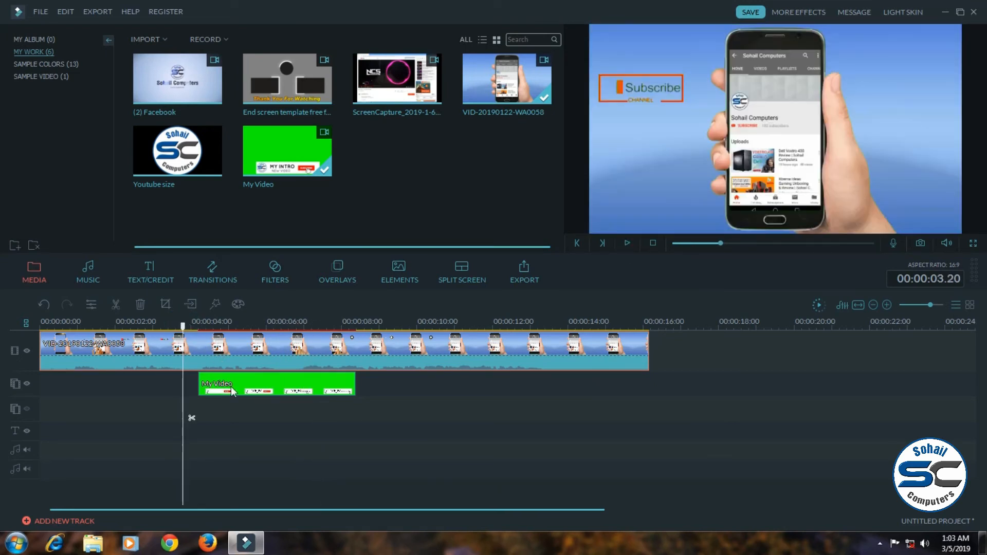
pyautogui.rightClick(232, 387)
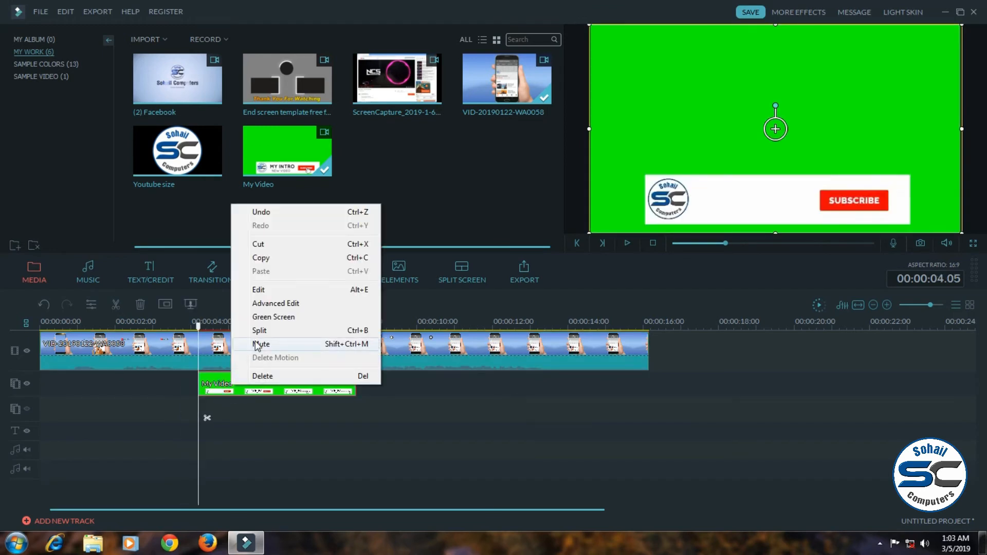
pyautogui.click(269, 317)
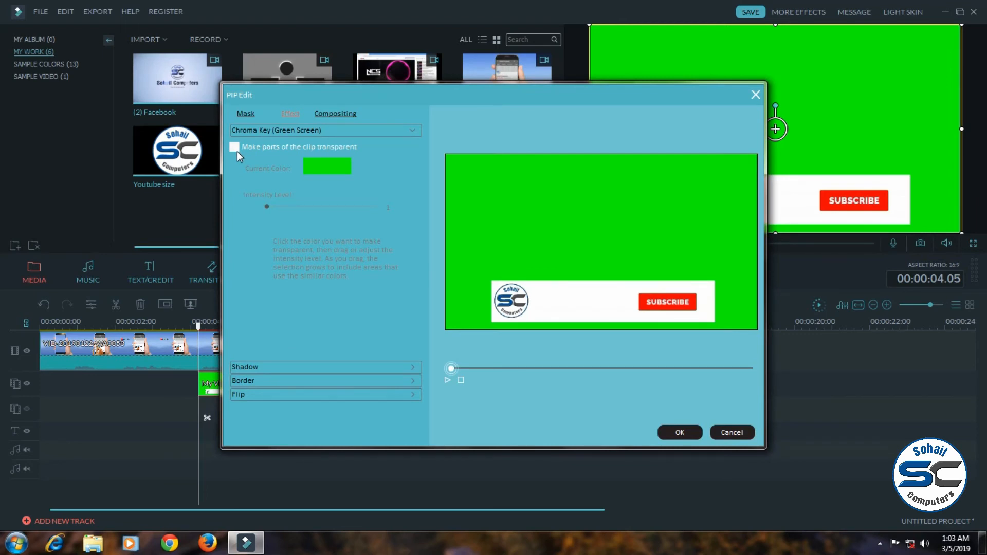
pyautogui.click(235, 147)
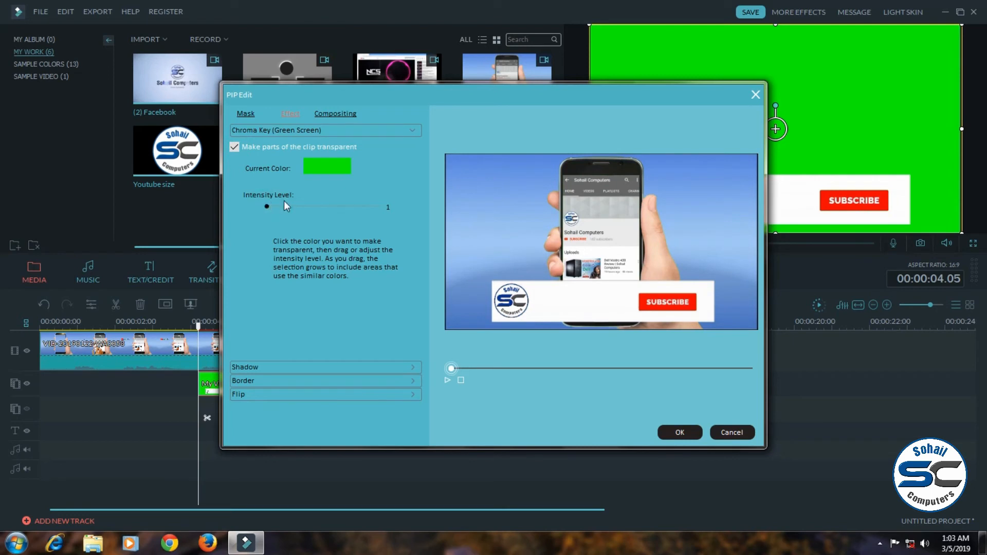
pyautogui.moveTo(356, 205); pyautogui.dragTo(369, 206)
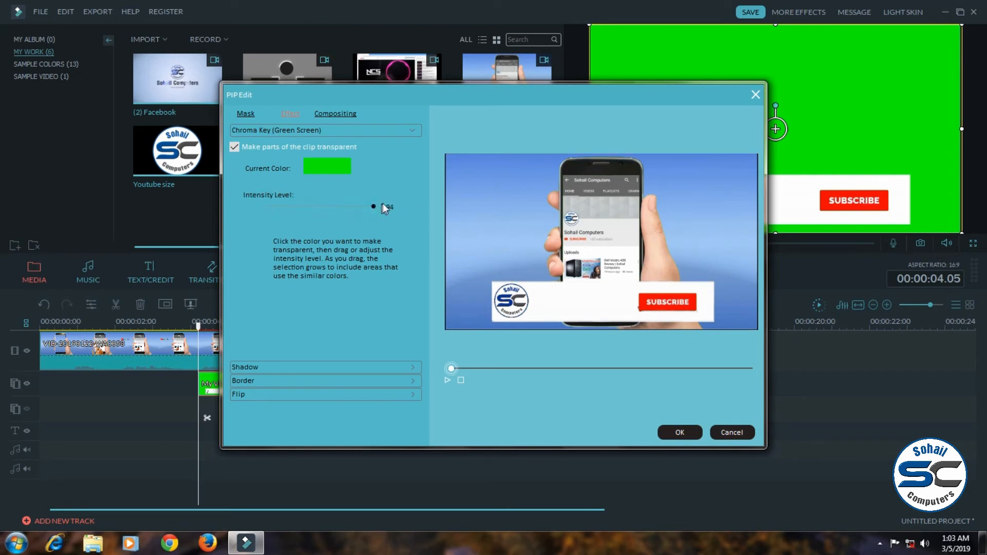
pyautogui.click(679, 433)
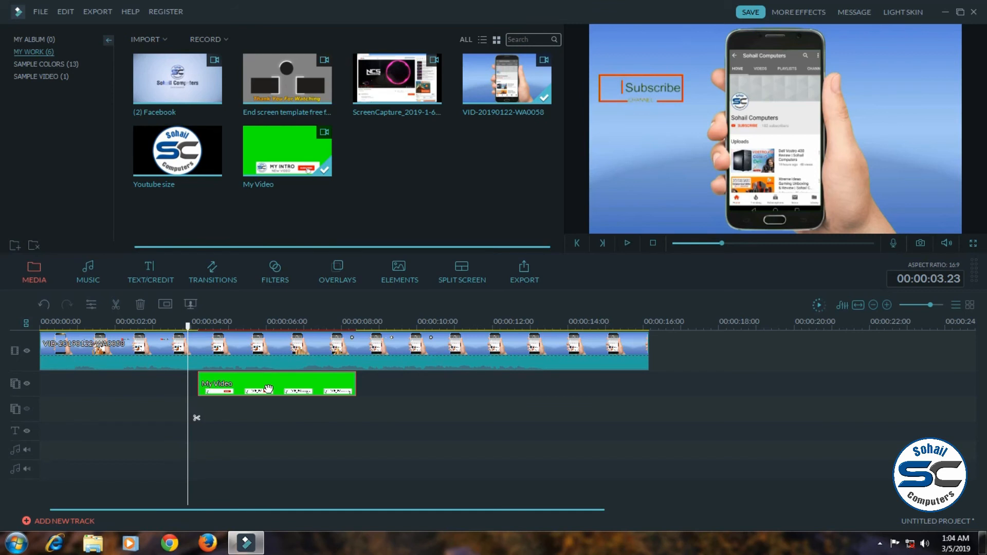
# - Apply the Up Down 2 motion effect to the My Video overlay and play it back from just before the overlay starts
pyautogui.doubleClick(268, 388)
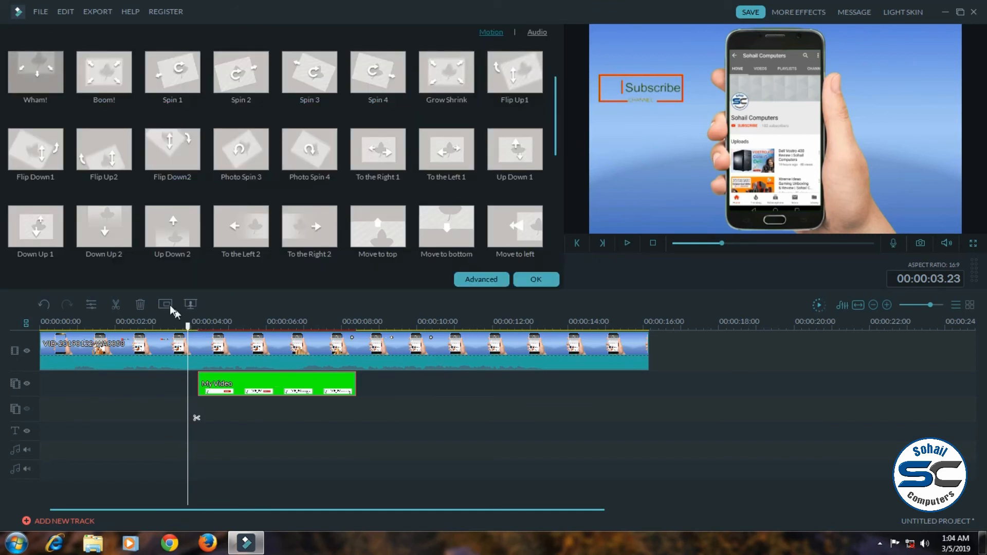
pyautogui.doubleClick(176, 236)
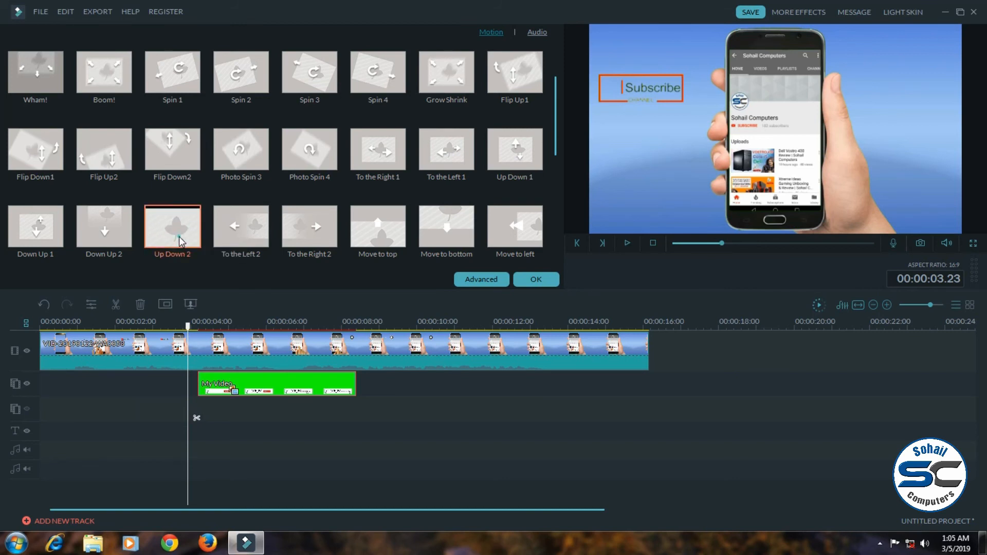
pyautogui.click(527, 279)
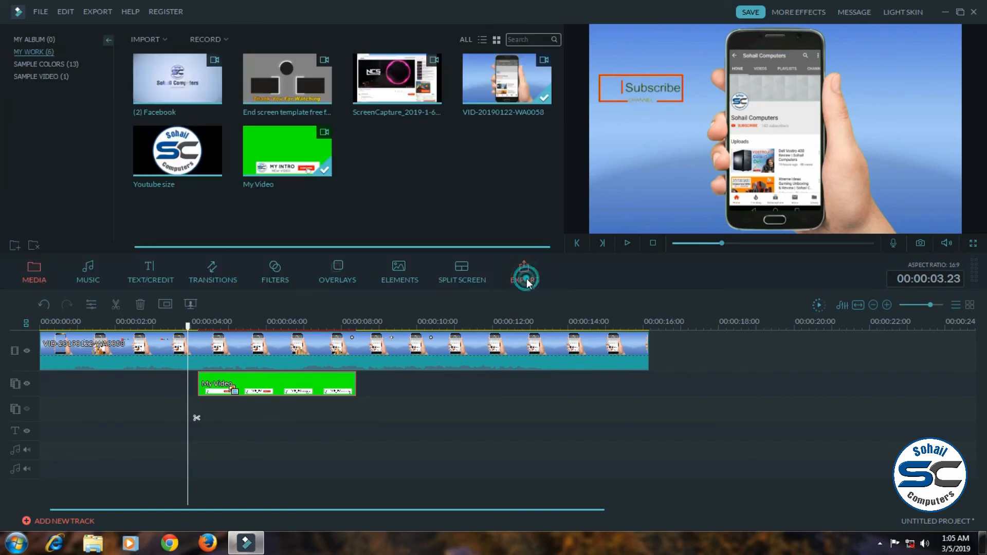
pyautogui.moveTo(189, 327); pyautogui.dragTo(193, 327)
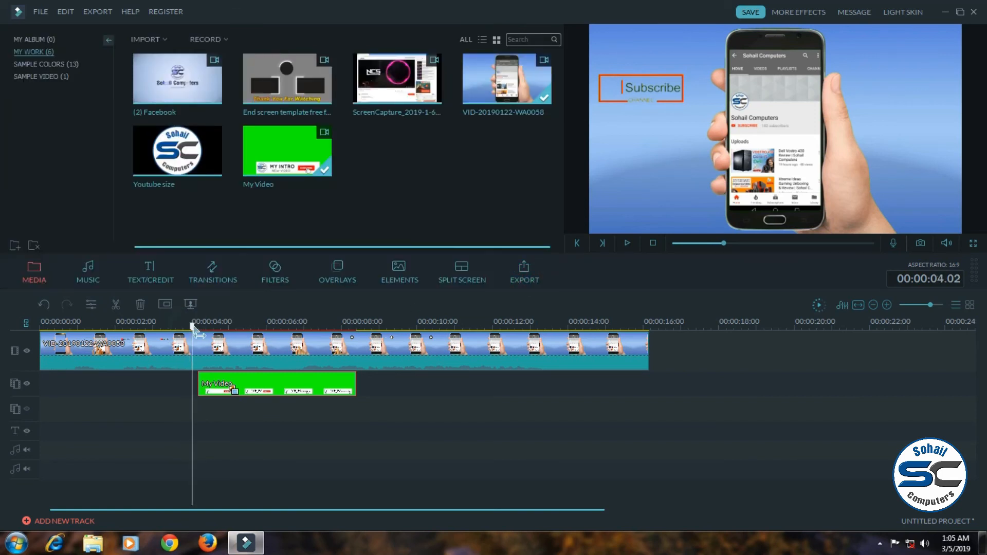
pyautogui.click(627, 243)
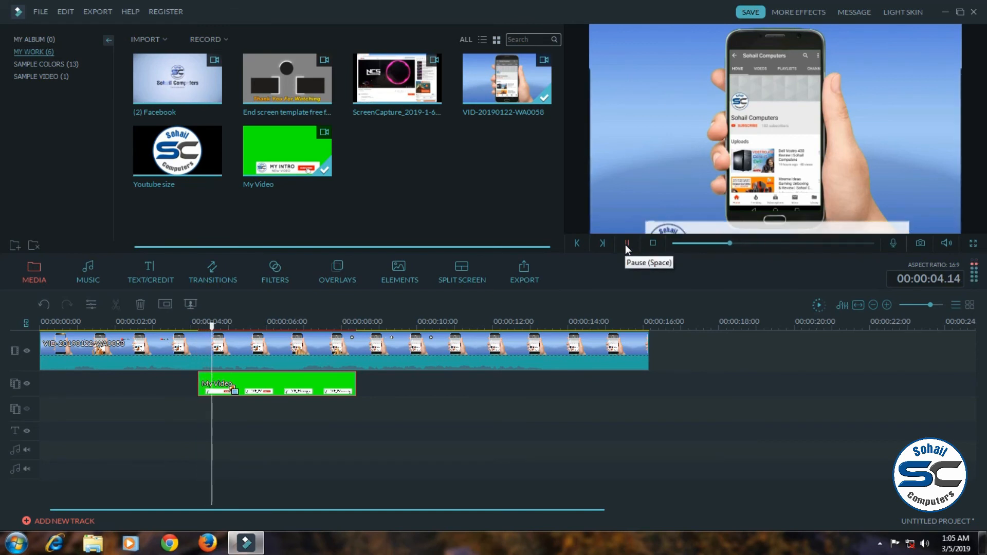